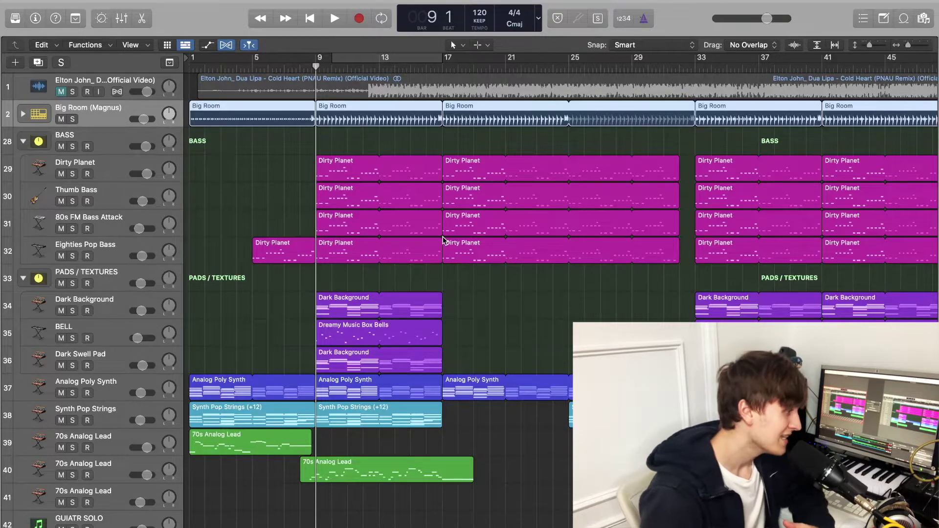
Step: Select the Cold Heart reference track and solo it
scroll(251, 173, down, 1)
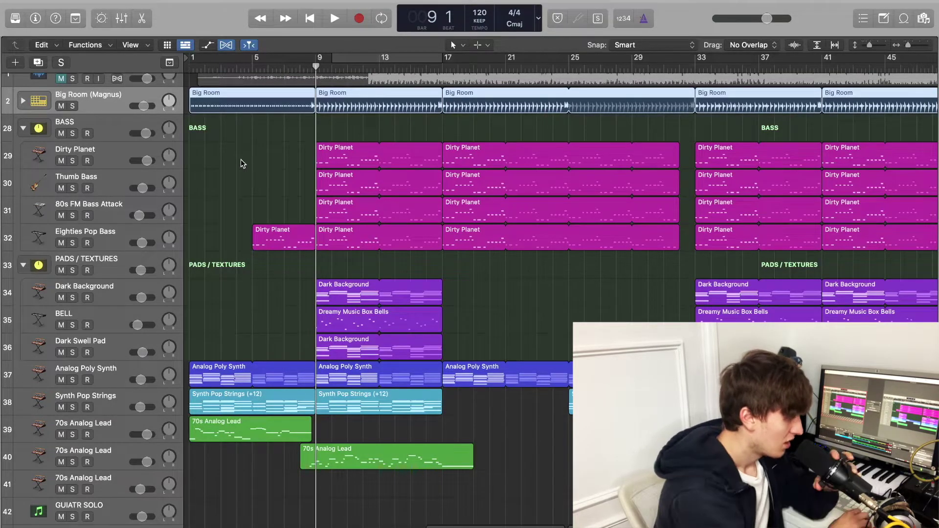
scroll(250, 149, up, 1)
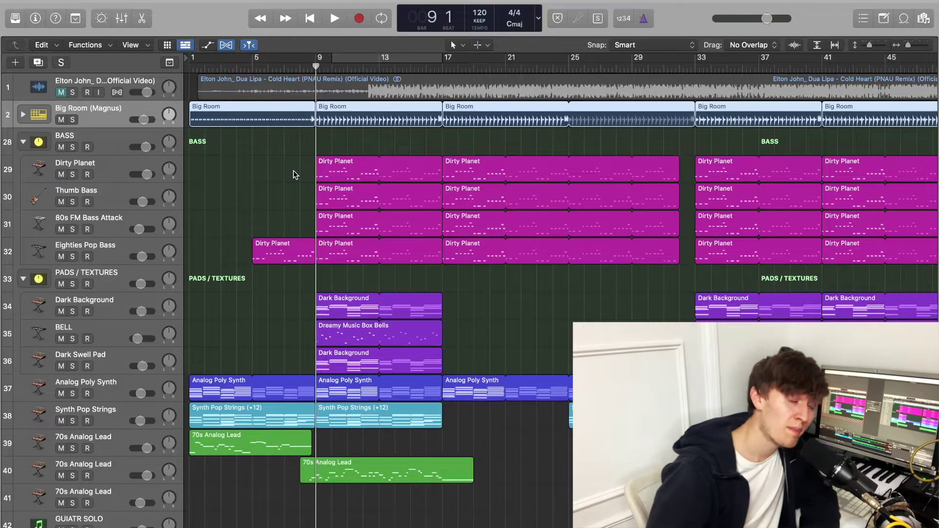
click(107, 84)
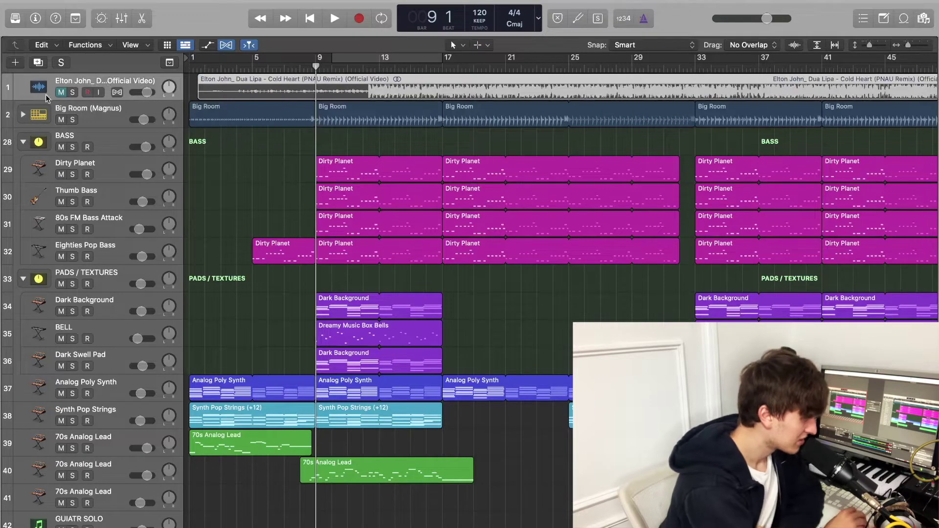
click(72, 92)
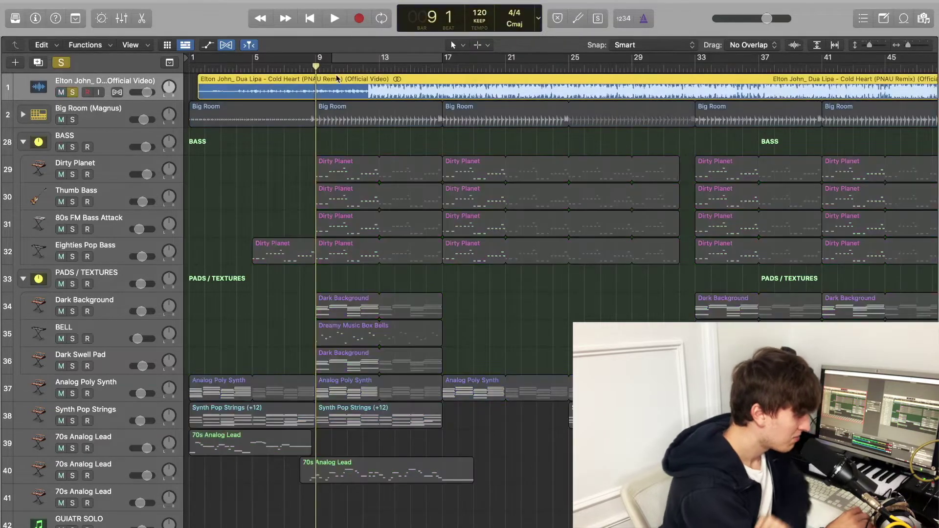
Step: Listen to the reference from bar 12, then start adding a new track
click(366, 70)
key(space)
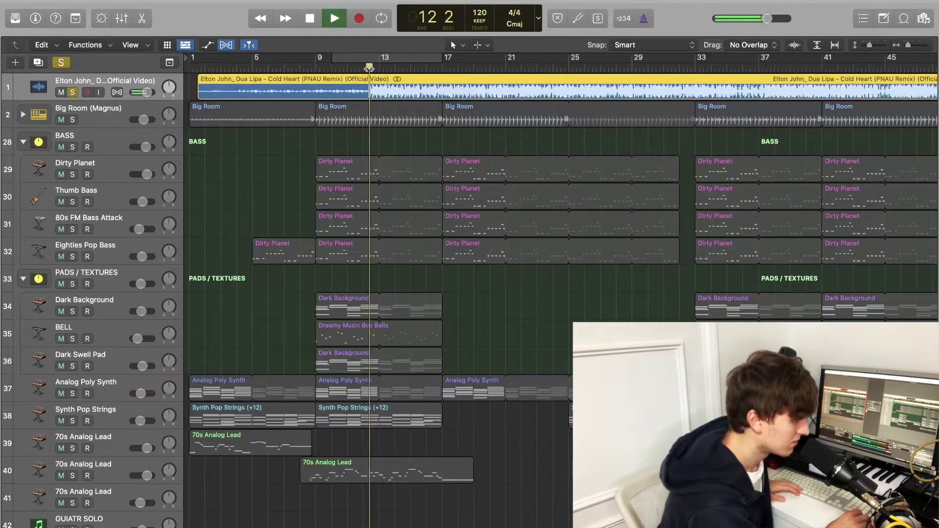
key(space)
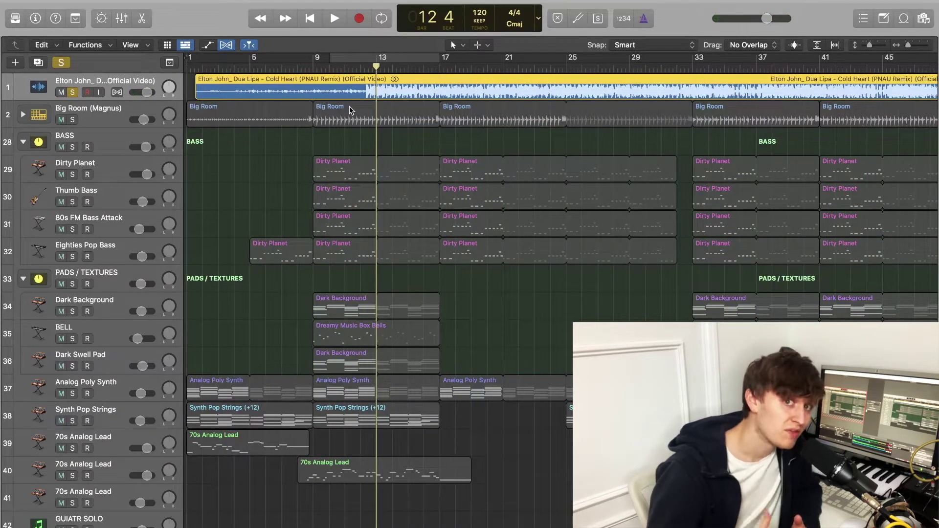
click(261, 139)
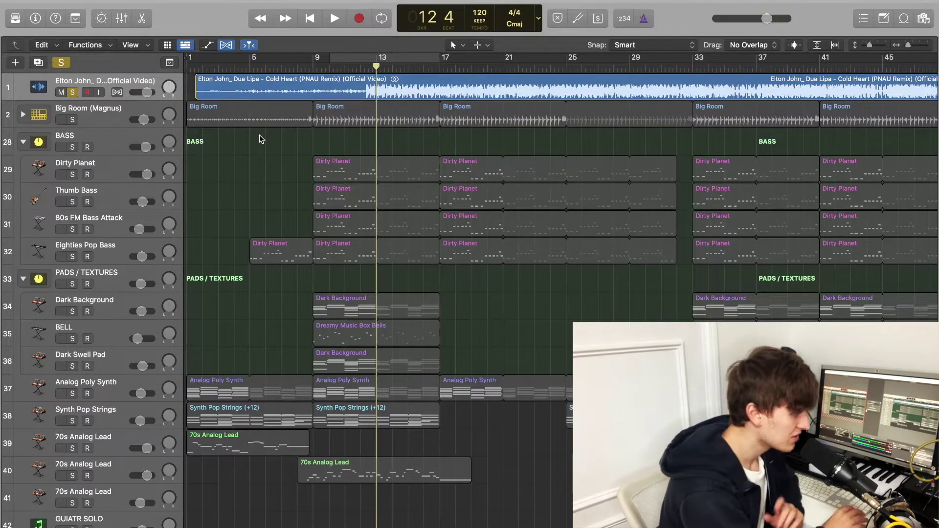
click(16, 62)
Step: Pick Drummer with the Songwriter genre in the new-track dialog, then cancel it
click(601, 28)
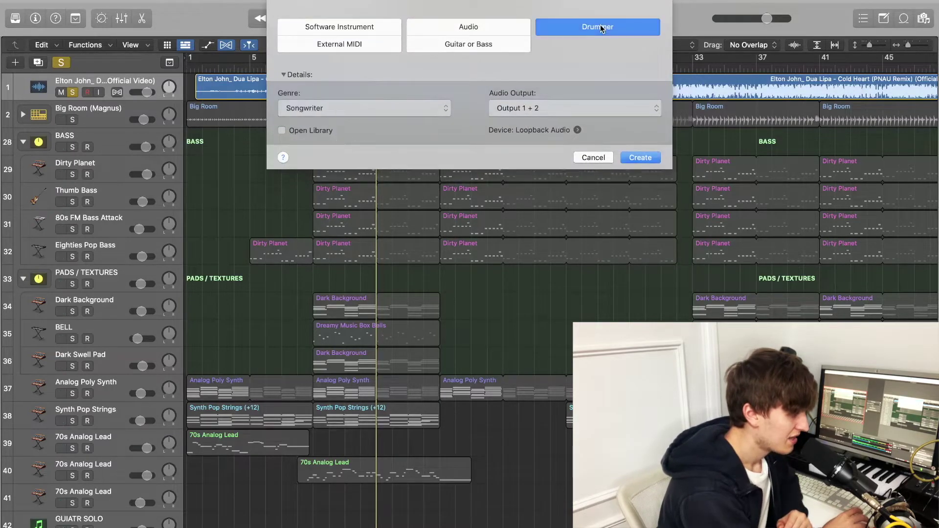
click(385, 109)
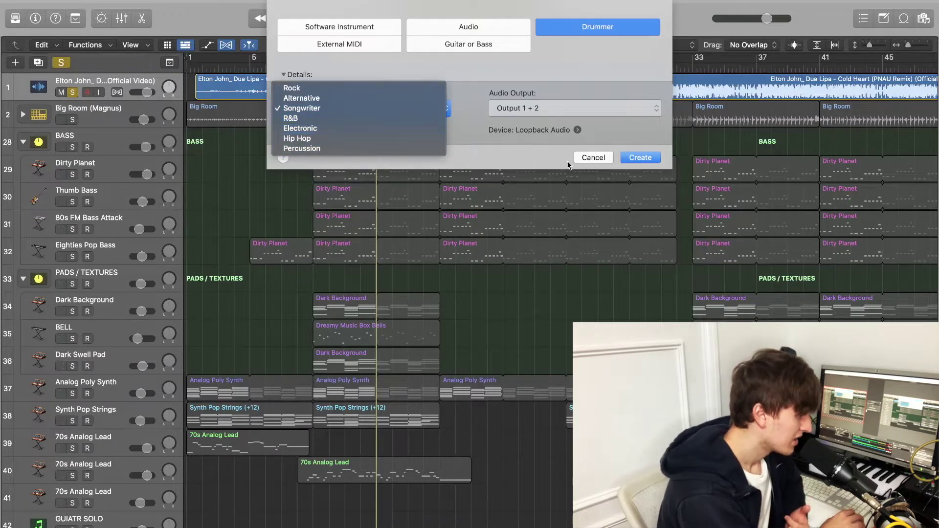
click(590, 158)
click(587, 158)
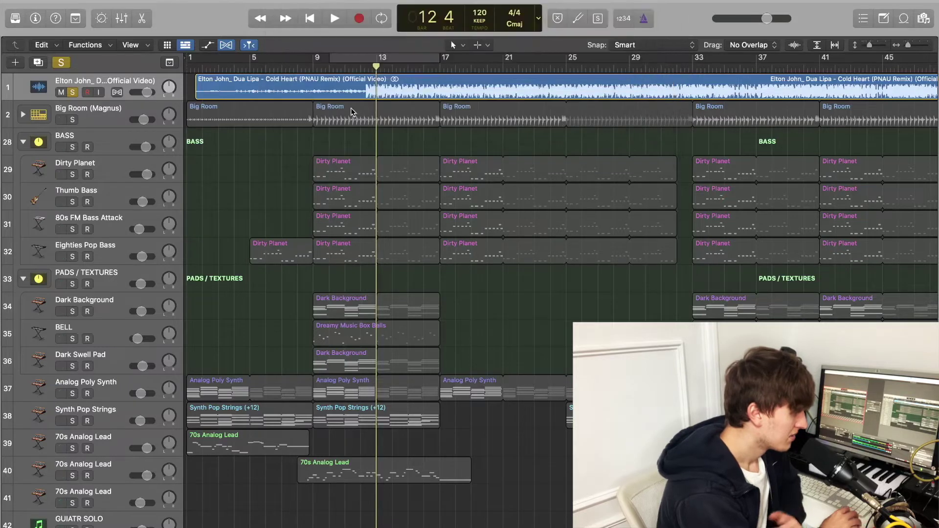
Step: Solo the Big Room drums instead of the reference, audition them from bar 9, then unmute the reference
click(103, 124)
click(75, 119)
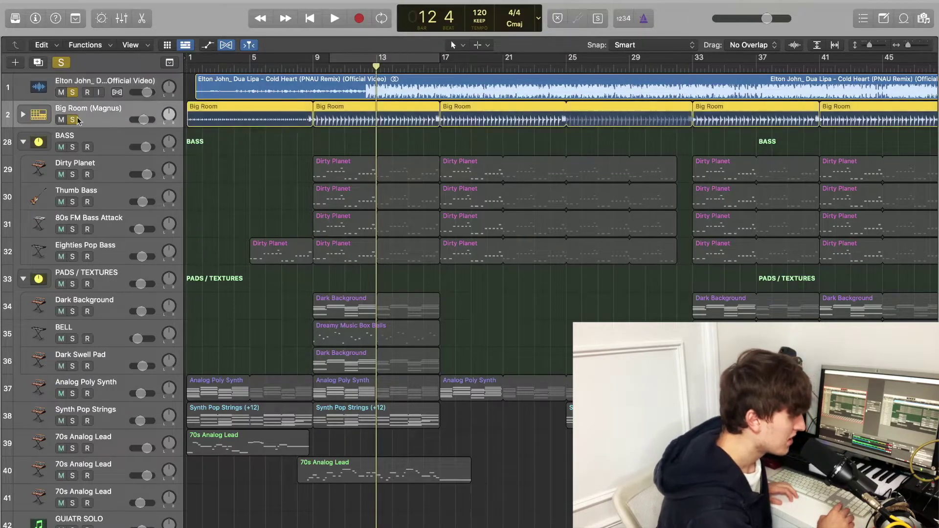
click(72, 92)
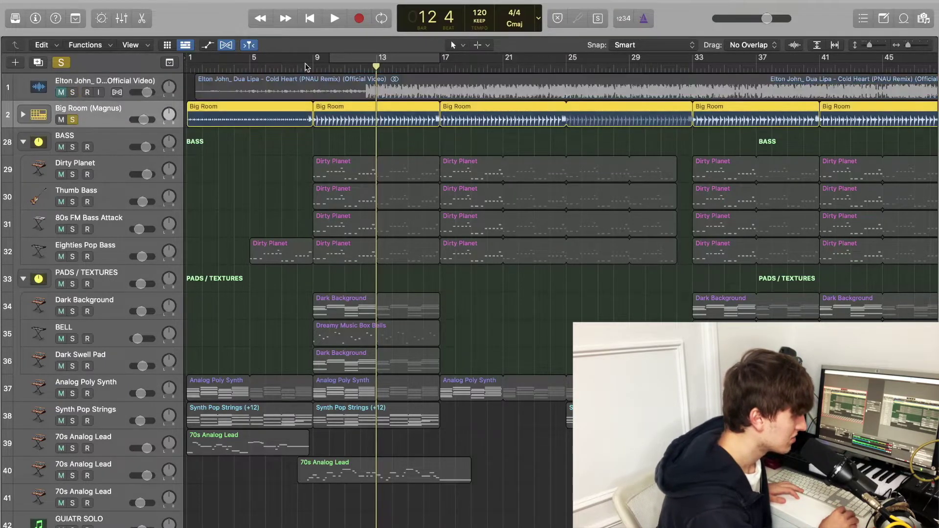
double_click(317, 69)
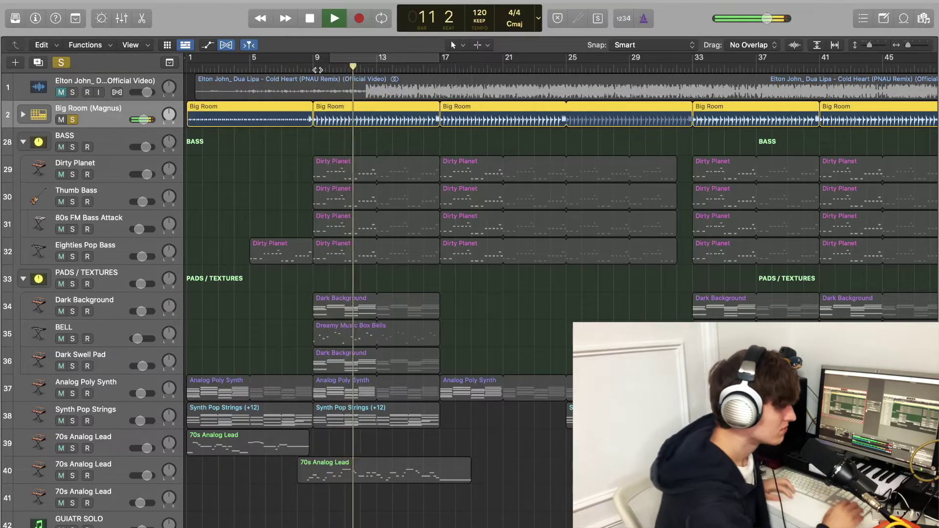
key(space)
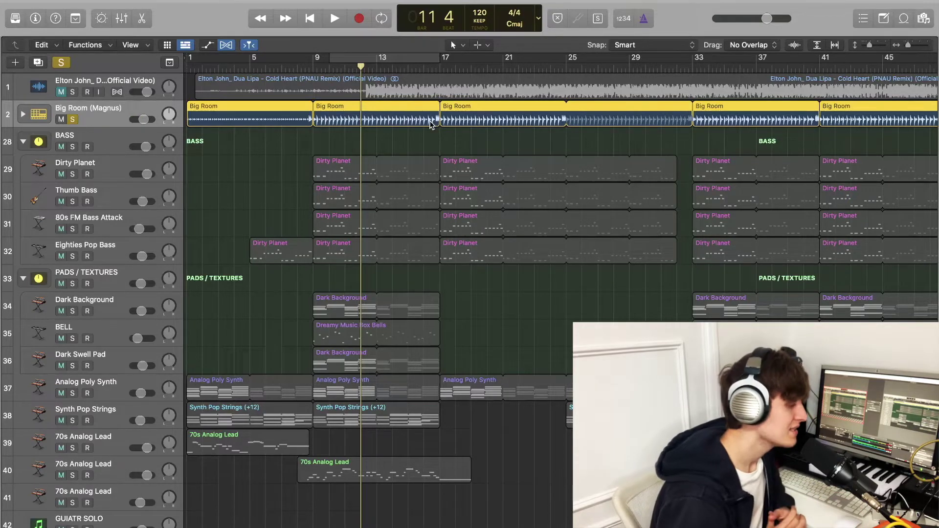
key(space)
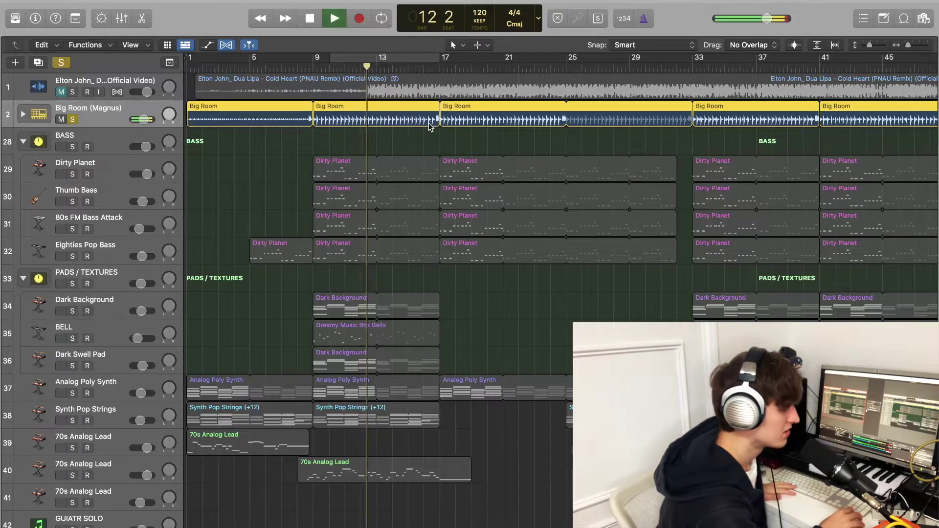
key(space)
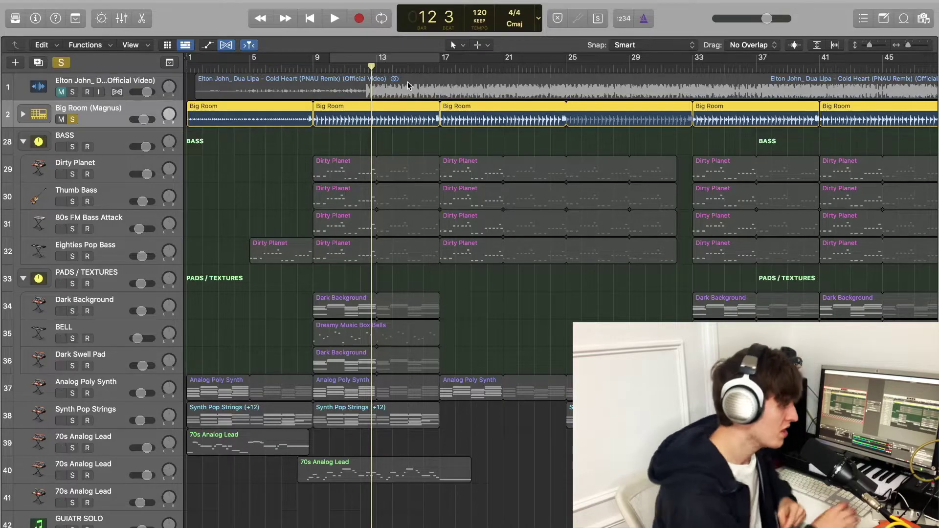
click(61, 92)
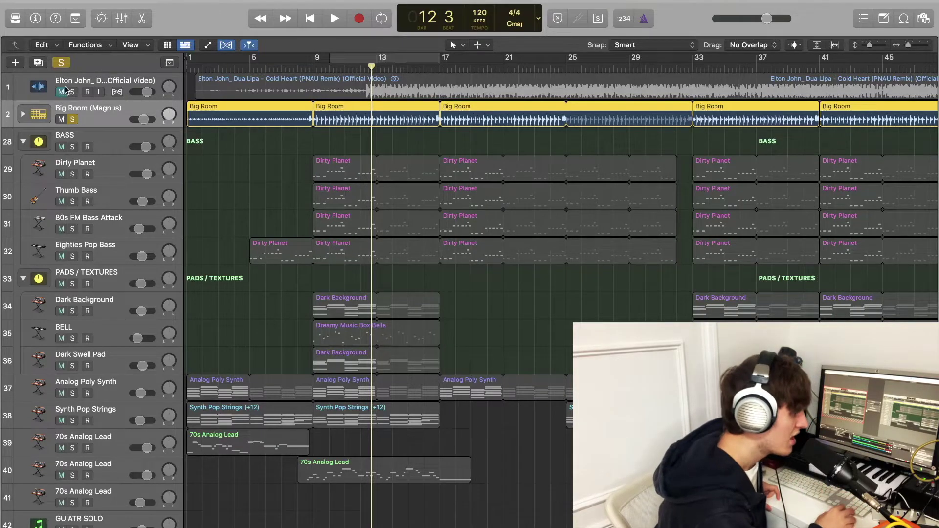
Step: Open the Drummer Editor, play from bar 1, select the bar-9 Big Room region, and clear all solos
key(e)
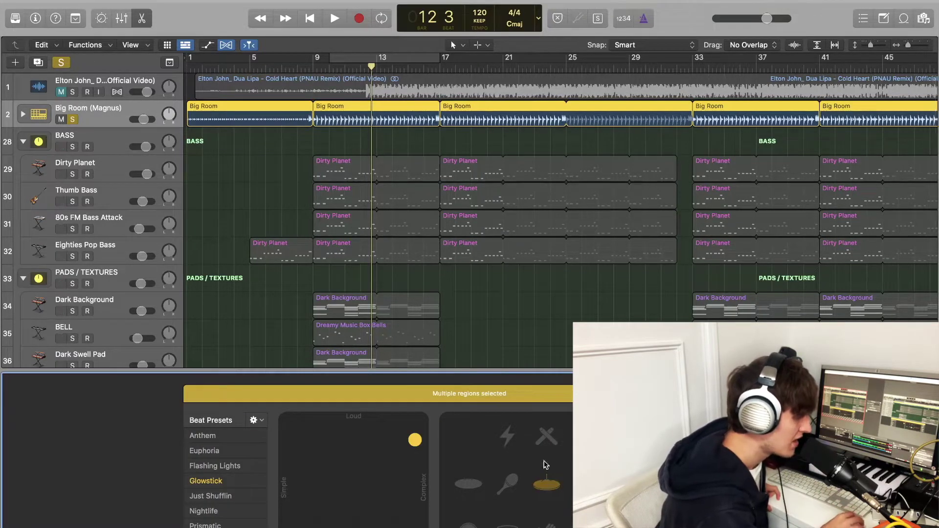
click(190, 67)
key(space)
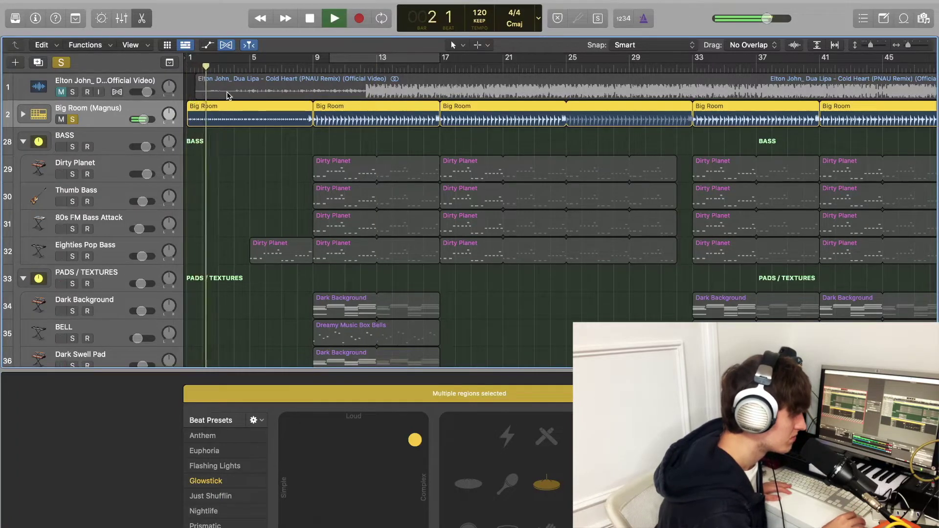
click(326, 112)
key(space)
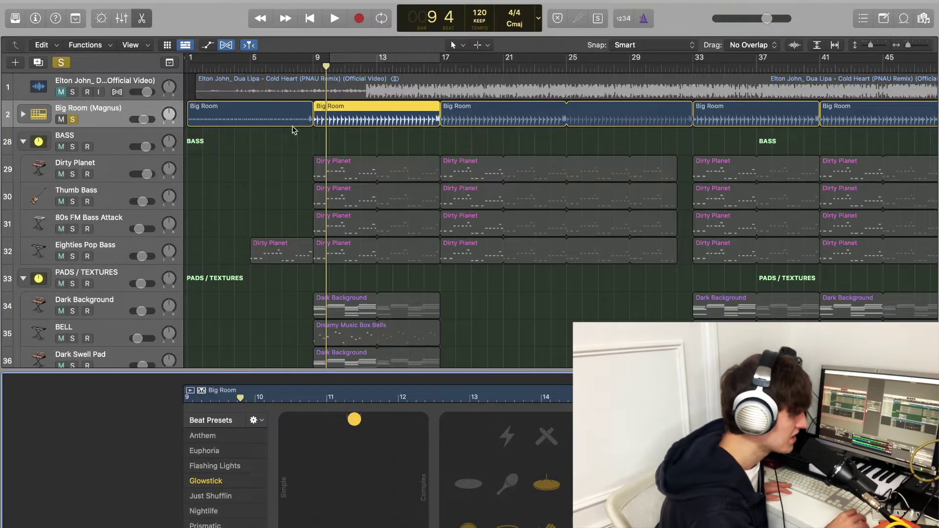
click(61, 62)
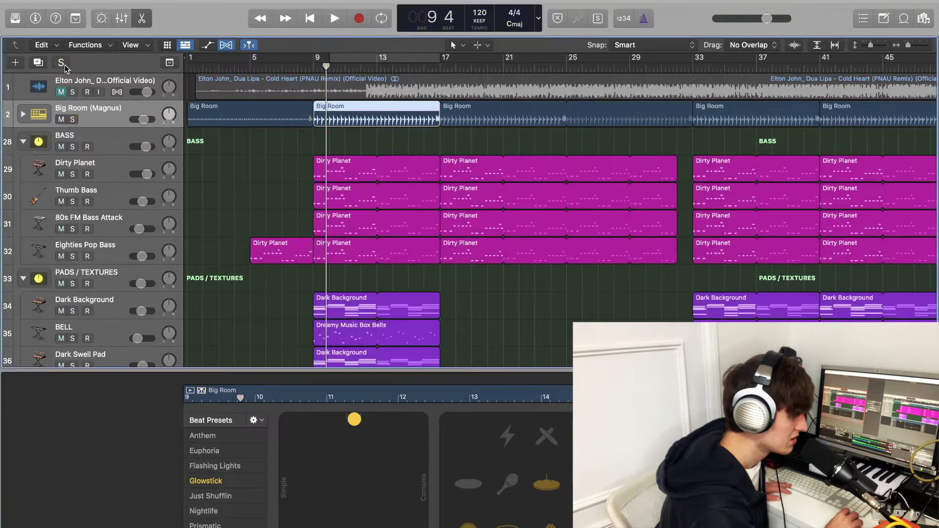
scroll(198, 159, down, 1)
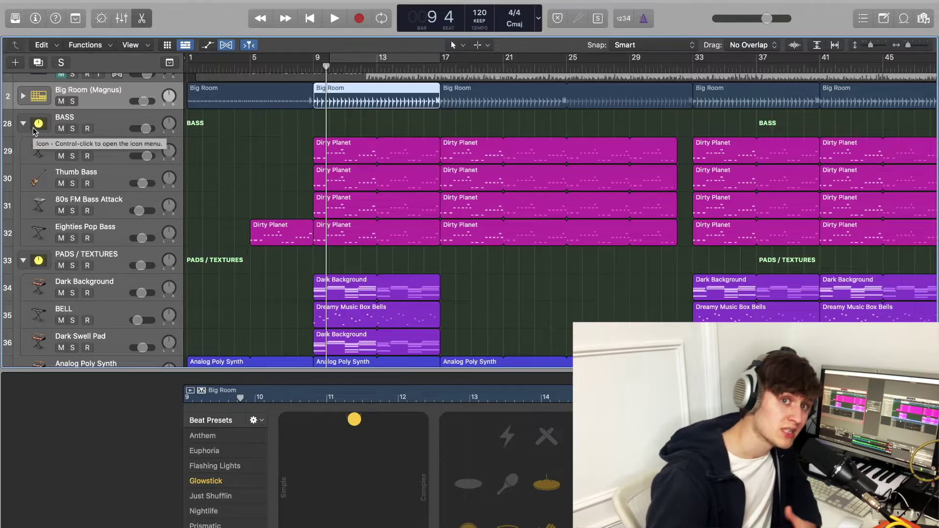
Step: Solo the Dirty Planet bass with the Big Room drums and play them from bar 9
click(109, 150)
key(s)
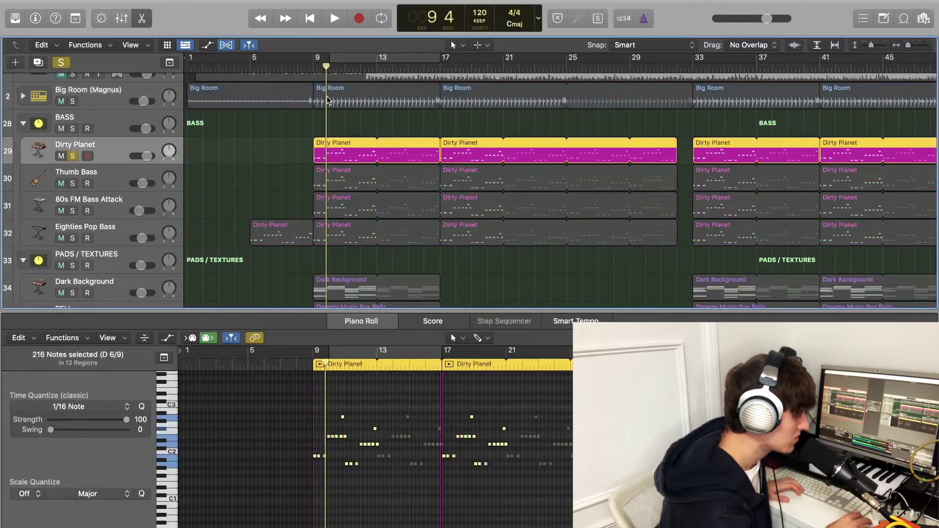
click(73, 101)
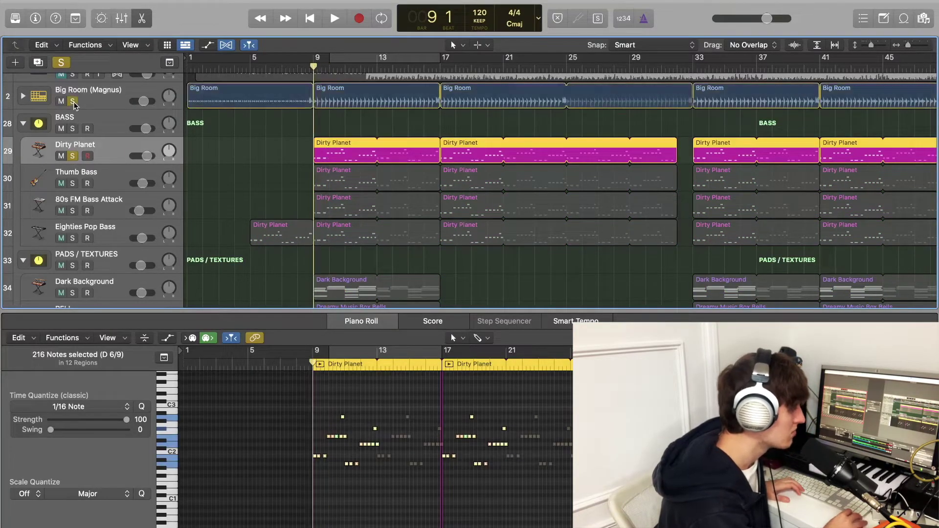
key(space)
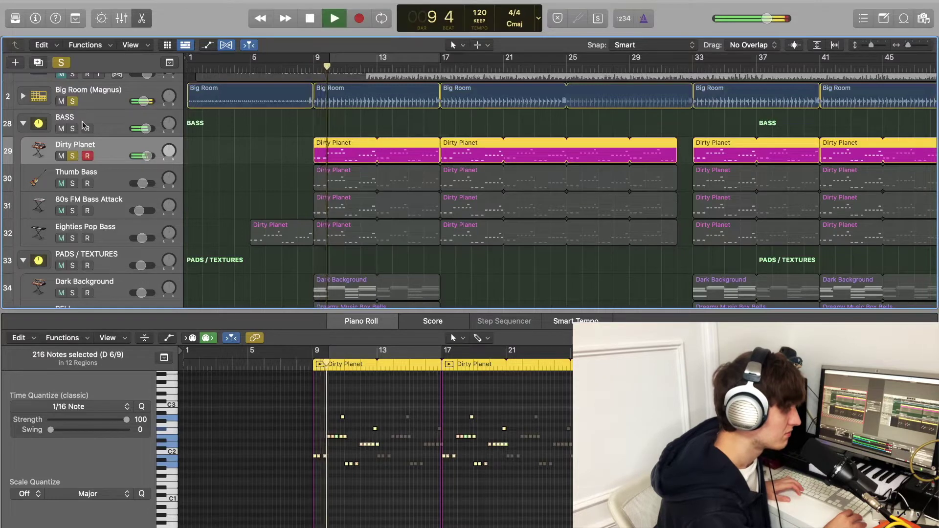
scroll(257, 151, down, 1)
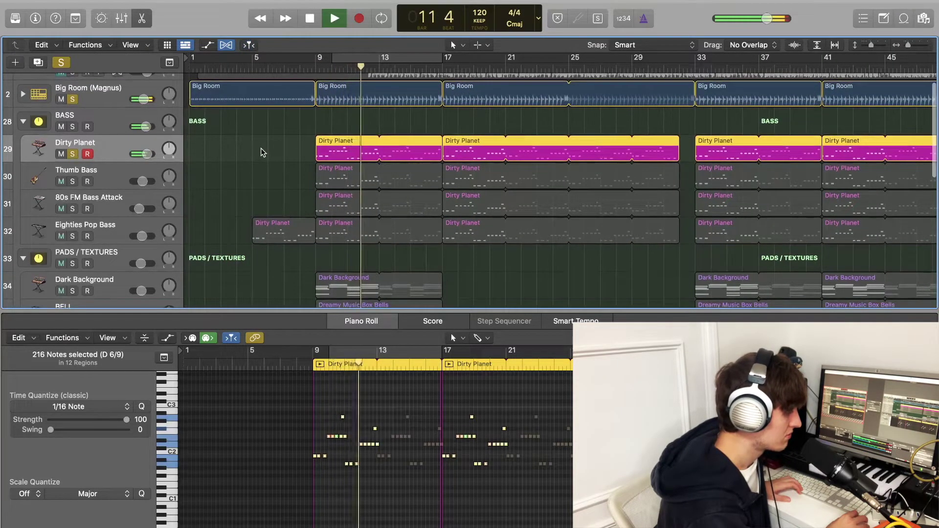
key(space)
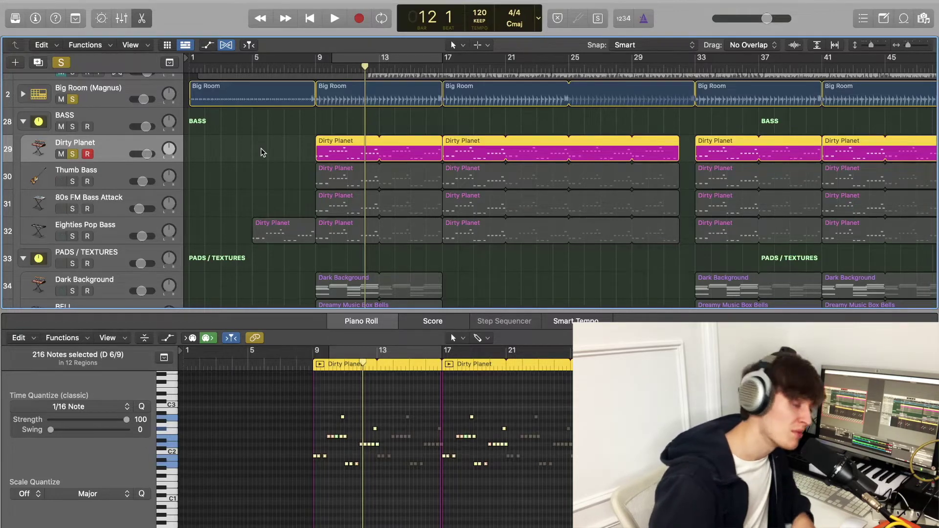
Step: Select the Thumb Bass track and play from bar 9
key(Down)
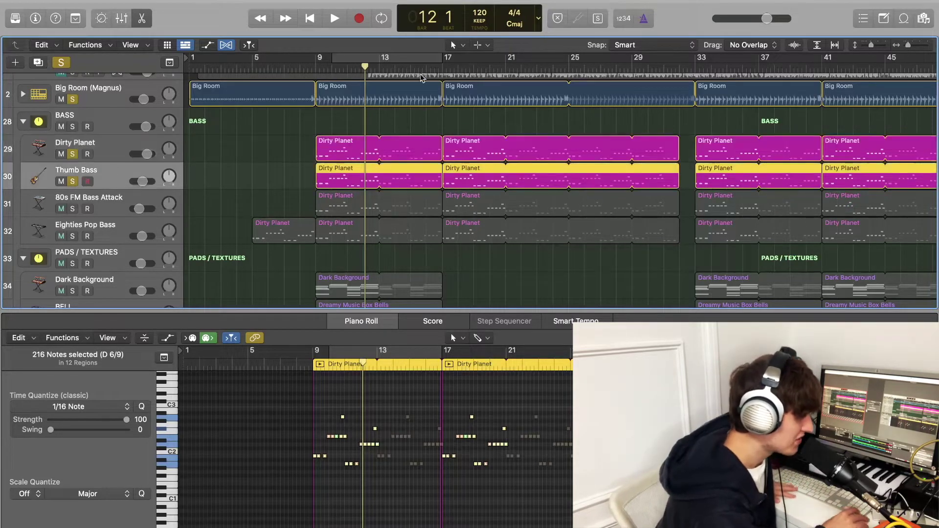
click(315, 69)
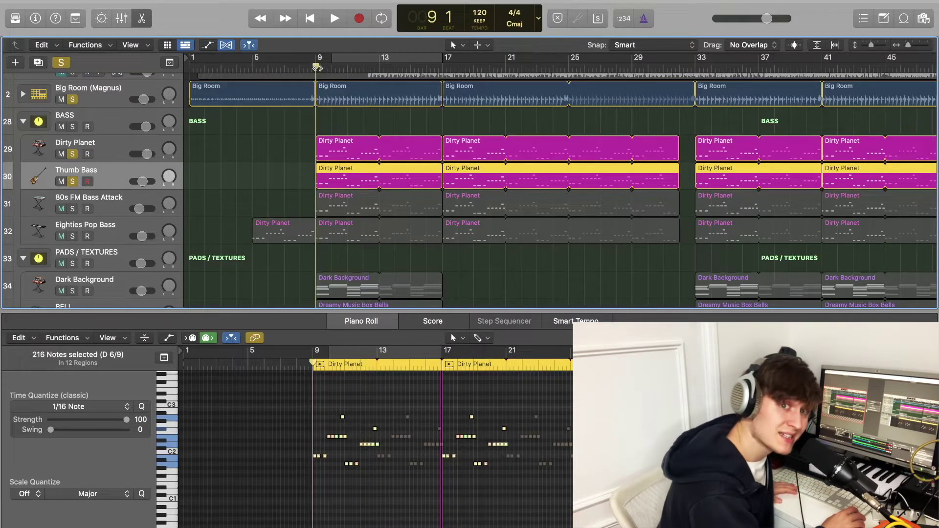
key(space)
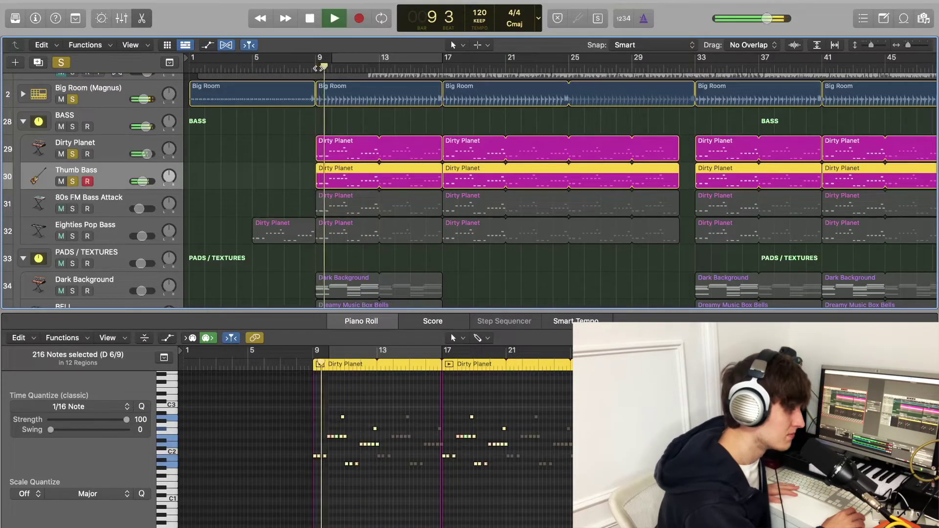
scroll(274, 173, right, 1)
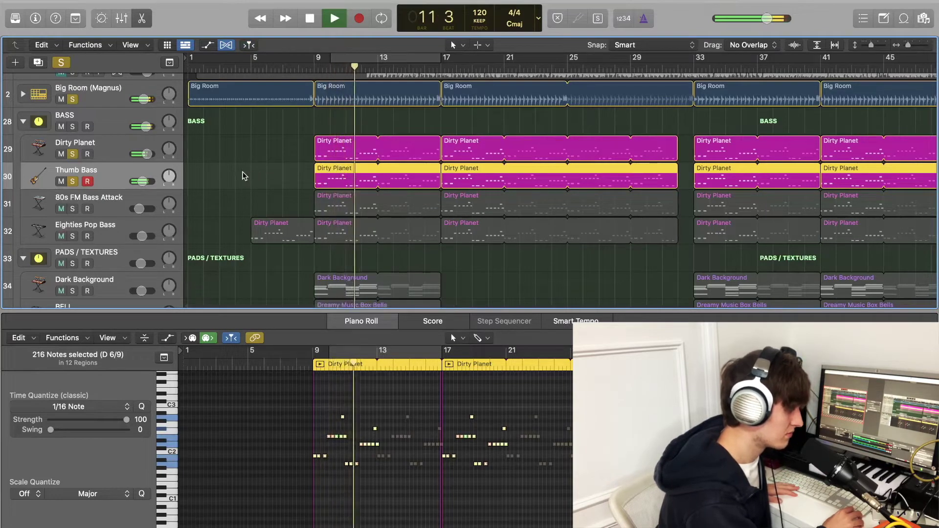
key(space)
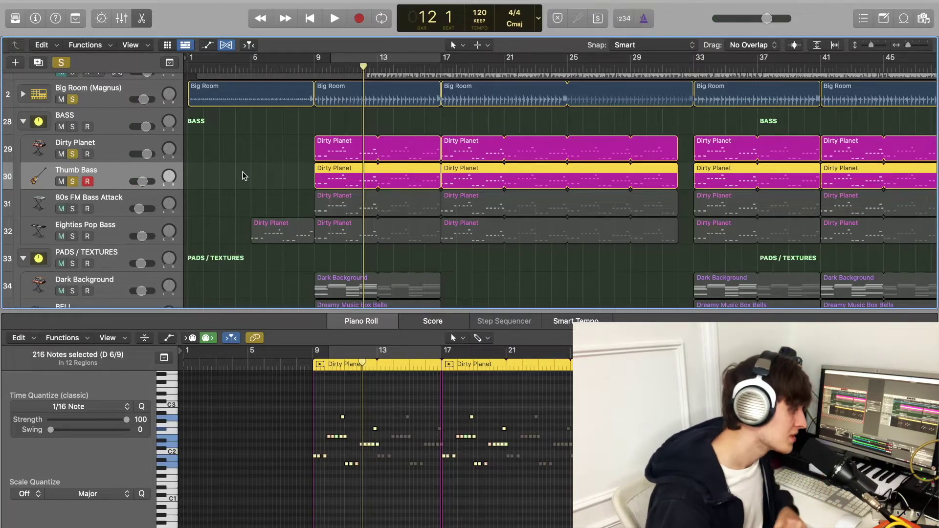
Step: Swap the solos to the 80s FM Bass Attack and Eighties Pop Bass layers and audition them from bar 9
scroll(195, 171, down, 1)
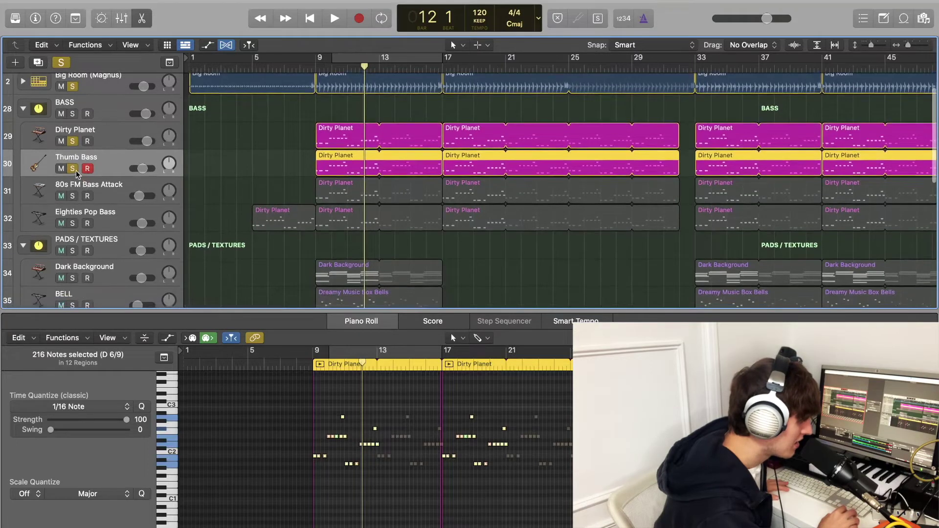
click(72, 168)
click(72, 141)
scroll(72, 147, up, 1)
click(73, 200)
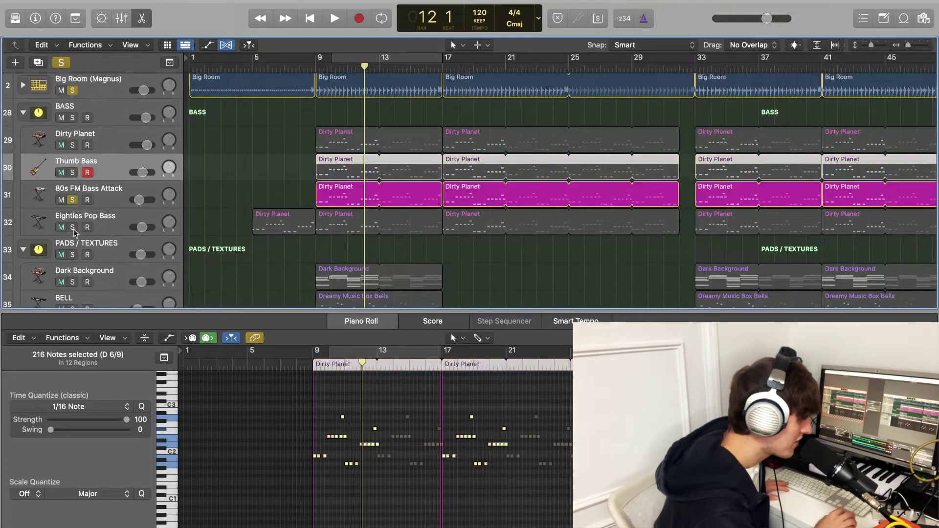
click(73, 228)
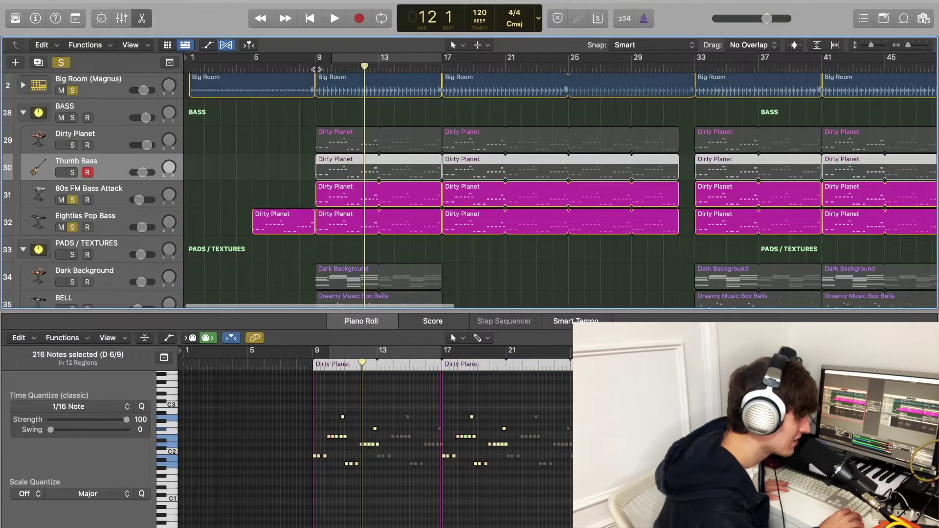
double_click(316, 67)
scroll(220, 224, down, 1)
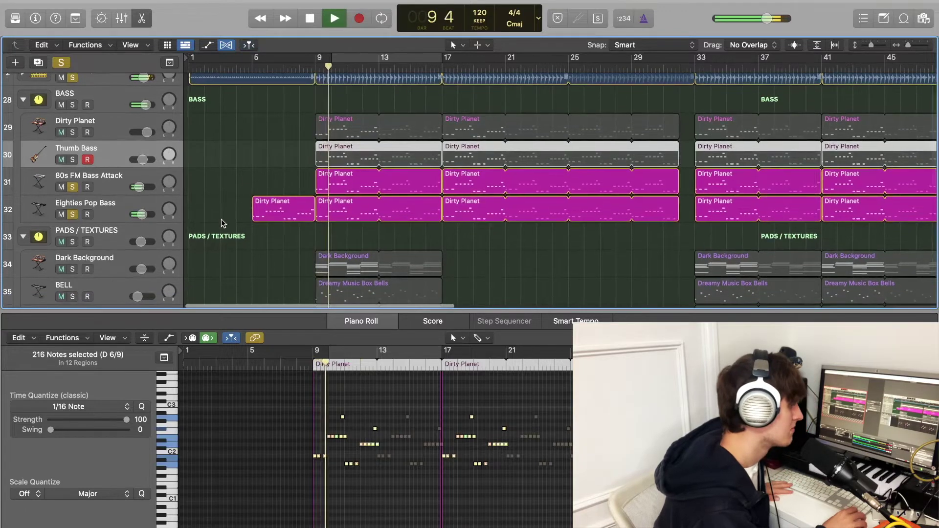
key(space)
Step: Solo all four bass layers at once and play the full stack from bar 9
alt+click(72, 187)
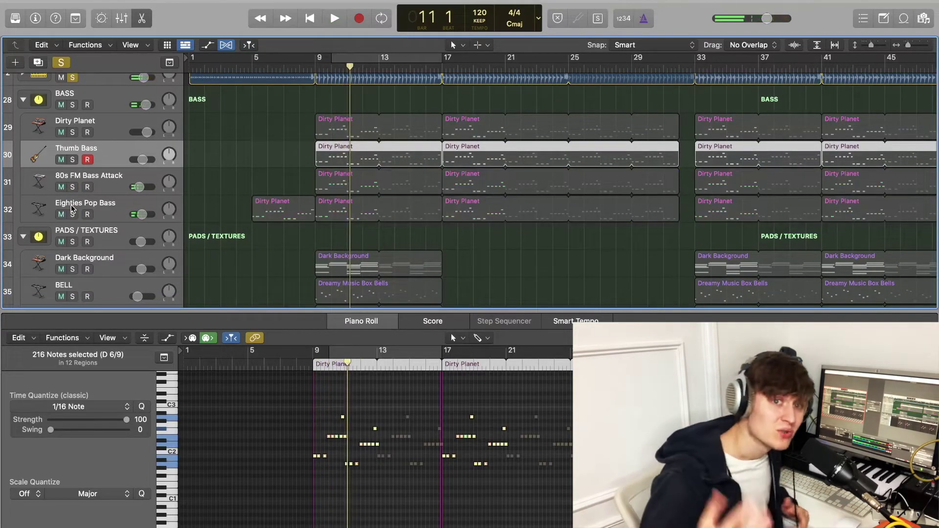
scroll(71, 149, down, 1)
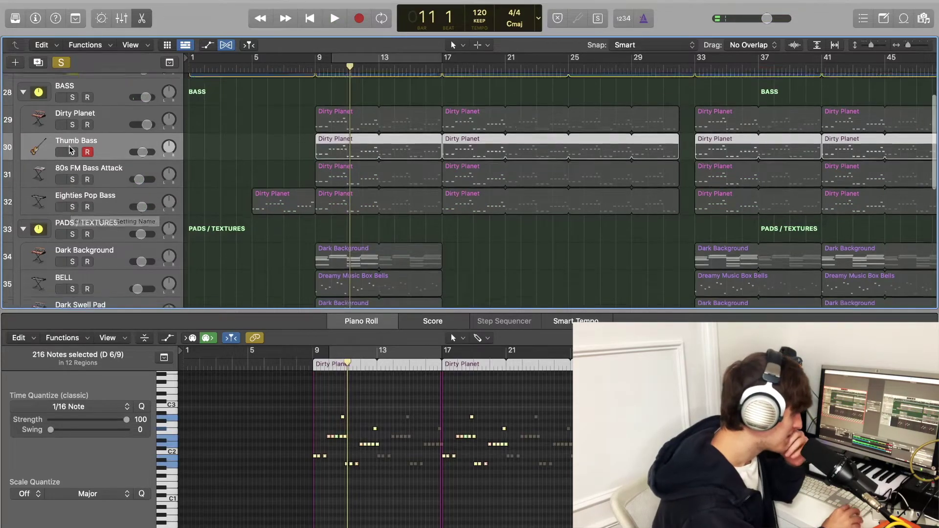
drag(73, 125, 73, 205)
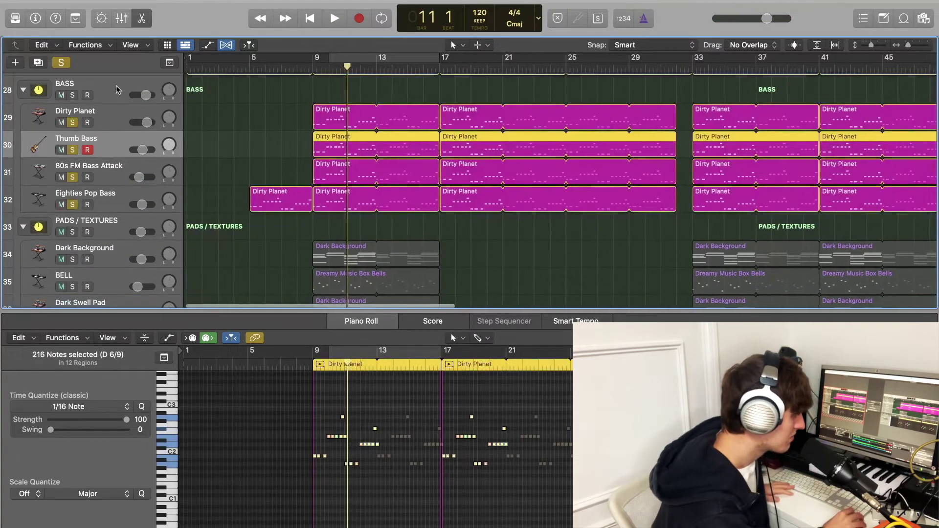
scroll(117, 89, up, 3)
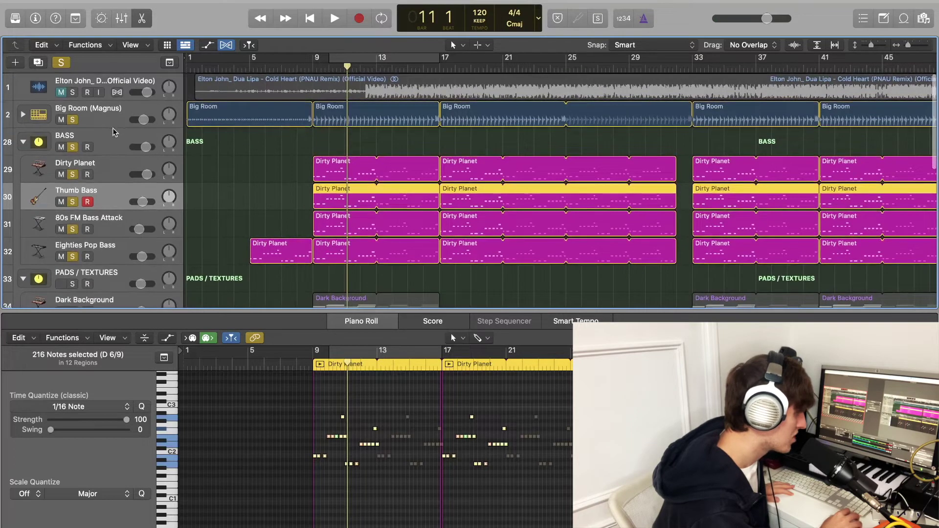
click(311, 69)
key(space)
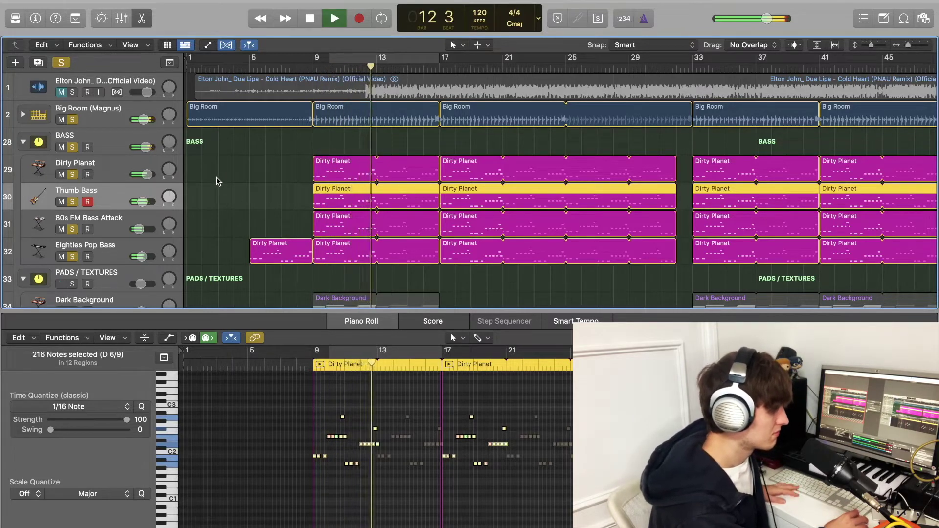
key(space)
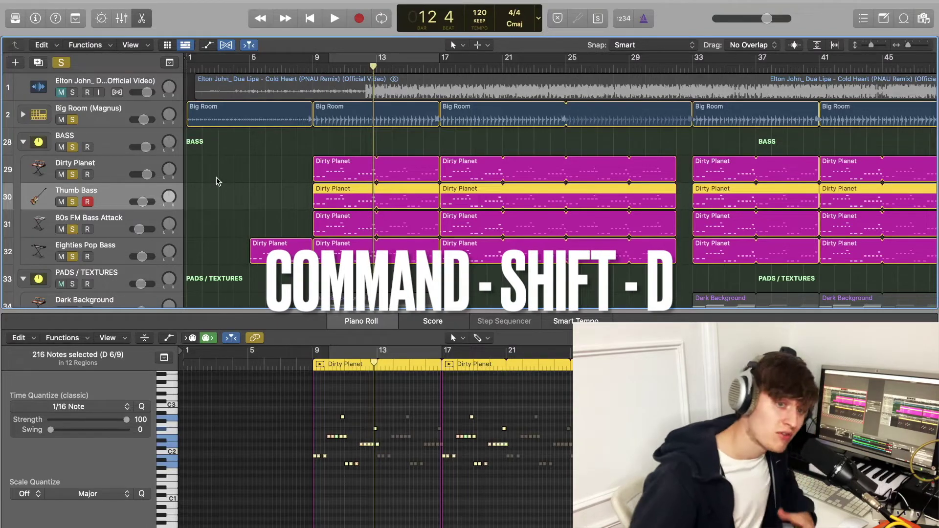
Step: Select the BASS folder, briefly view the Mixer, then zoom out to the whole 89-bar song
click(108, 139)
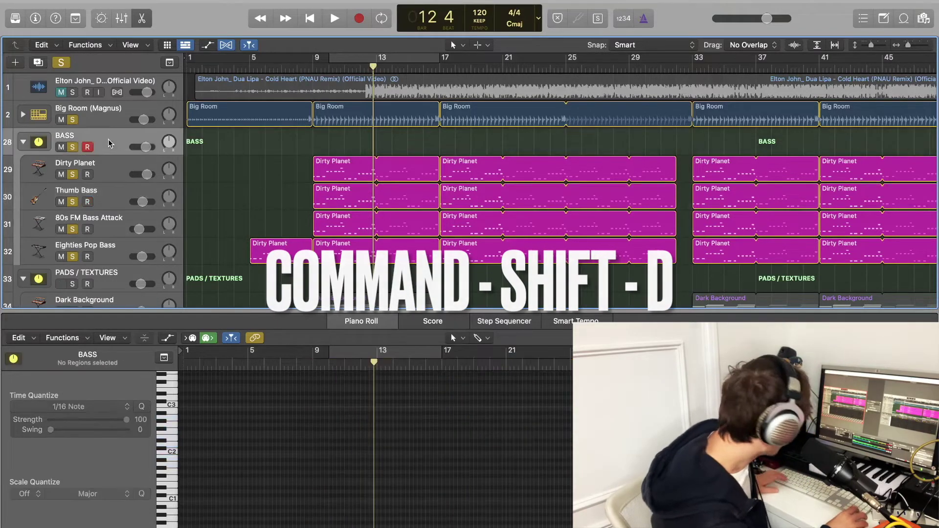
key(x)
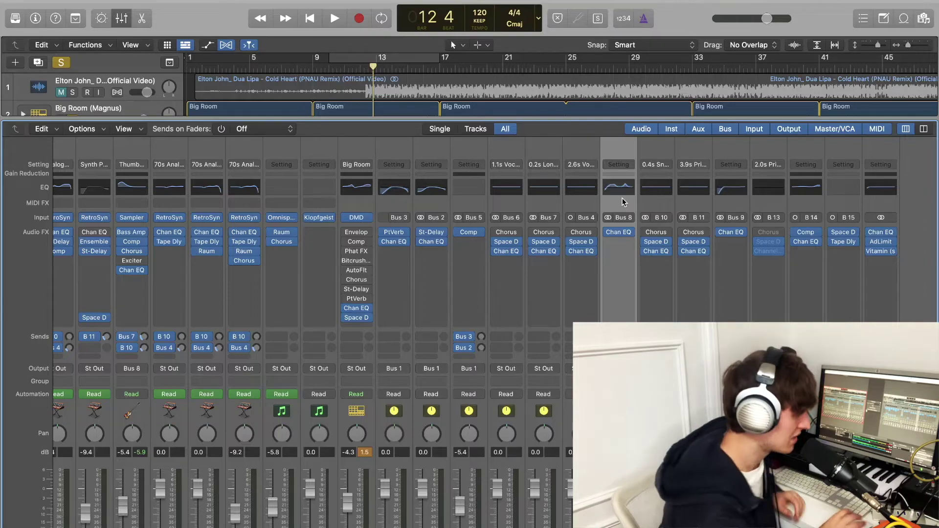
key(x)
key(super+Left)
key(super+Left)
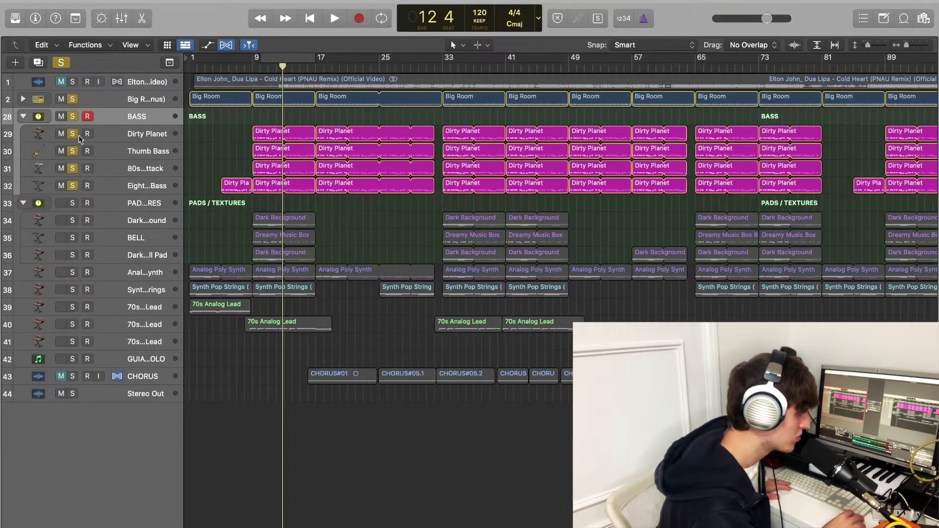
Step: Clear the solos on the drums, bass and PADS / TEXTURES folder
click(68, 100)
click(72, 202)
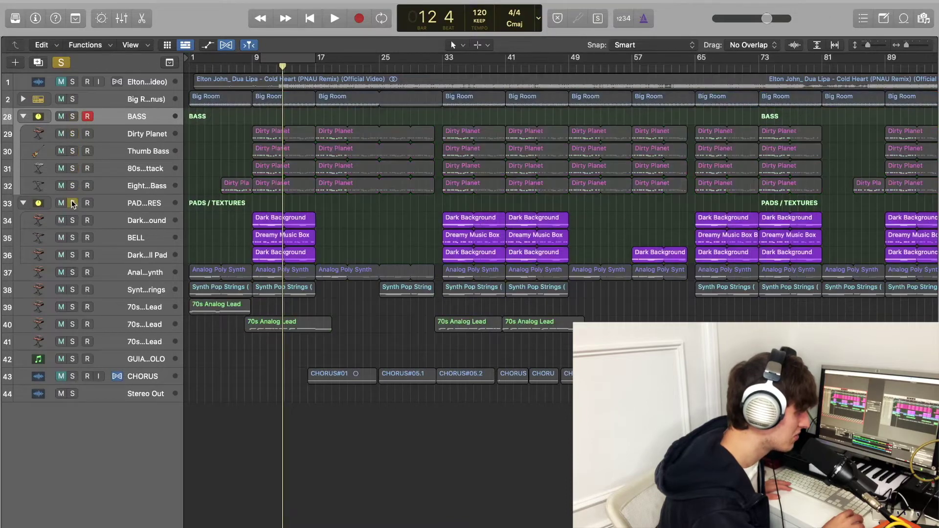
click(72, 153)
click(72, 202)
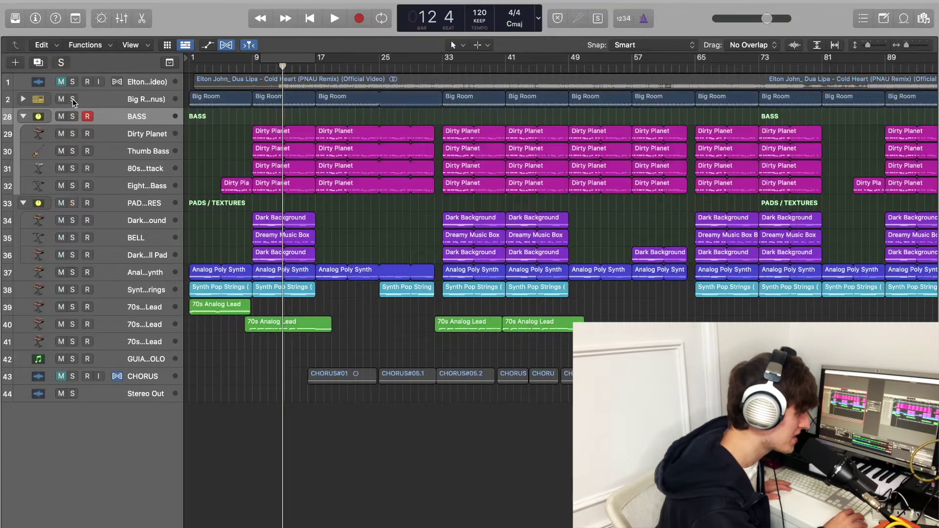
Step: Solo drums through strings, play from bar 9, then unsolo drums and bass, leaving pads and strings
drag(73, 99, 73, 289)
click(255, 67)
key(space)
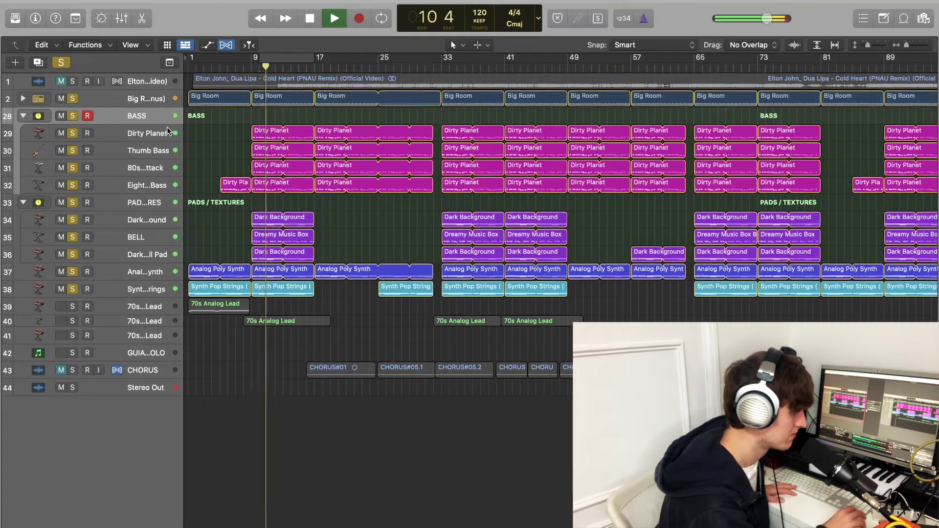
drag(73, 99, 77, 183)
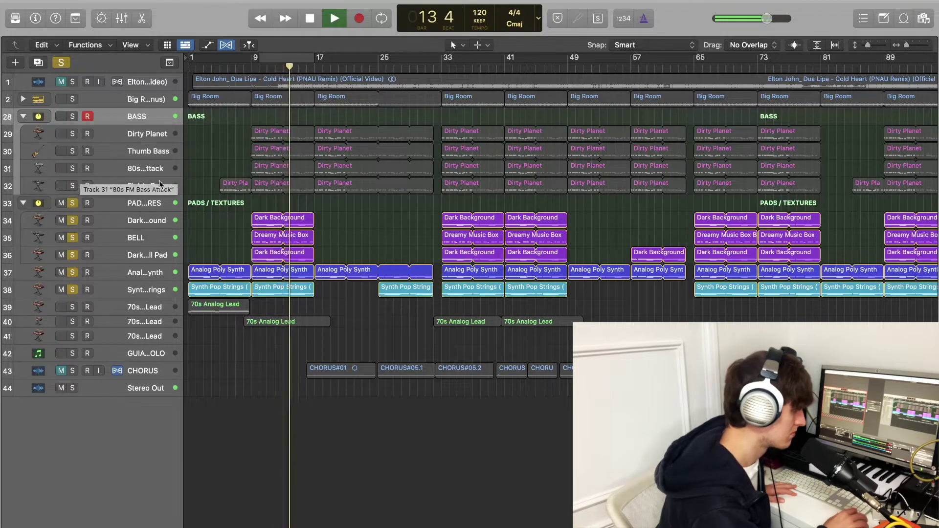
key(space)
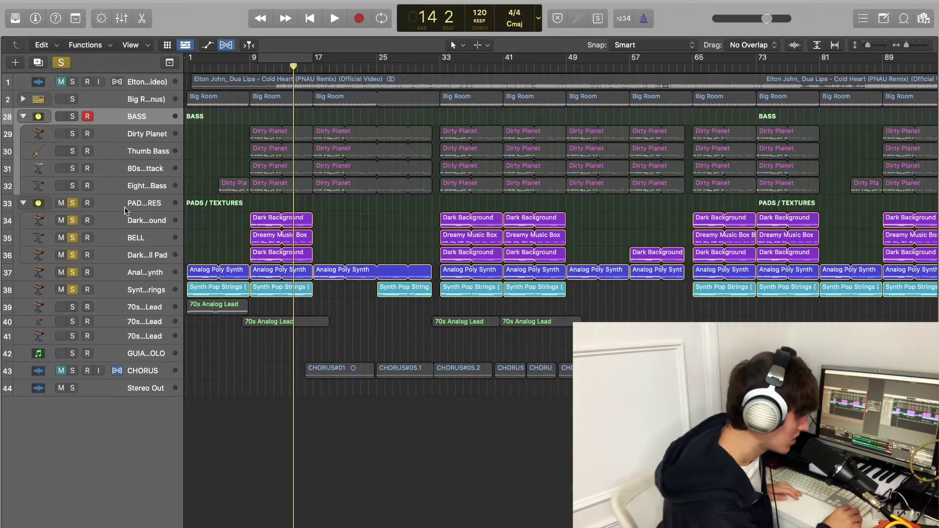
Step: Solo only the Dark Background pad and play it from bar 9
click(73, 203)
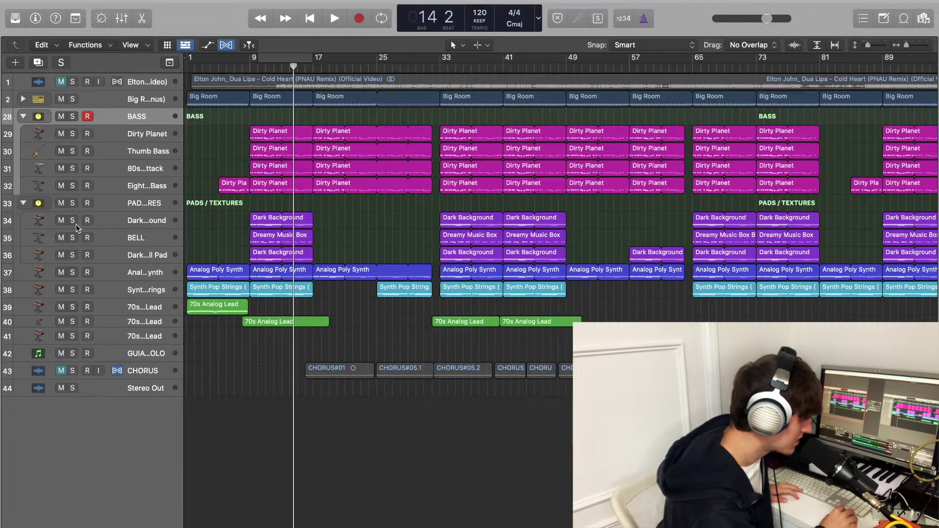
click(72, 221)
click(249, 70)
key(space)
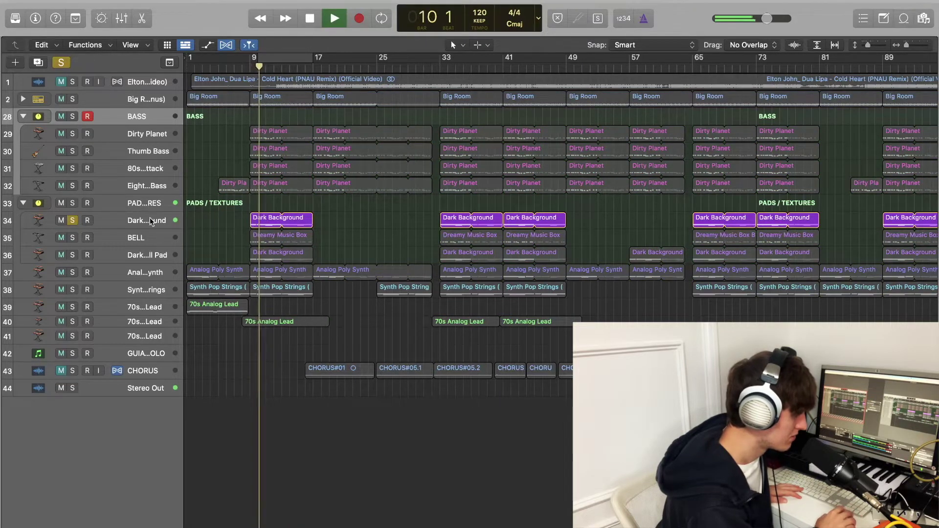
Step: Show the Dark Background channel in the Mixer and open its Mega Wide Chorus plug-in
click(166, 220)
key(x)
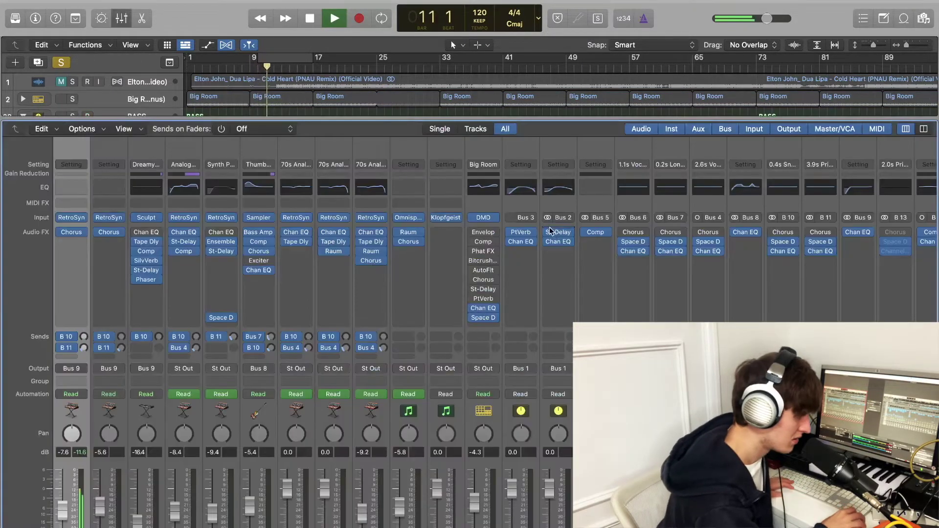
key(space)
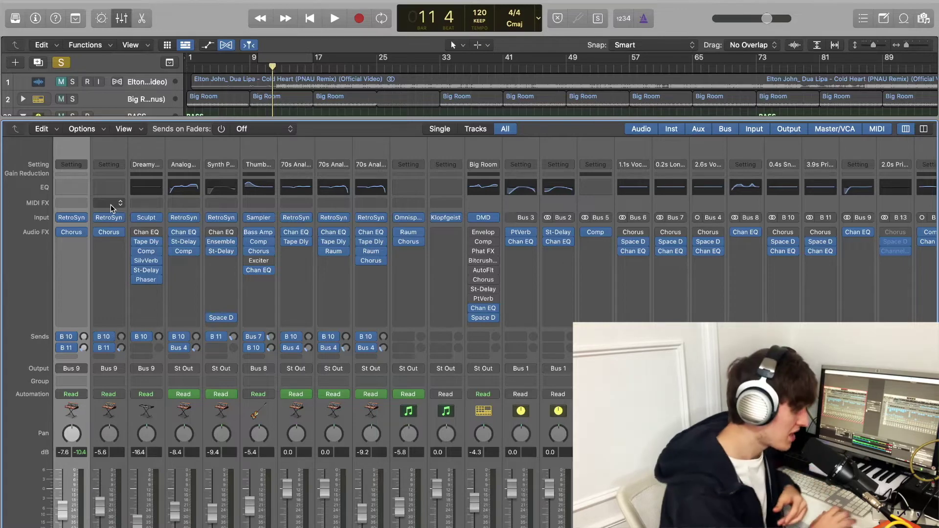
click(68, 234)
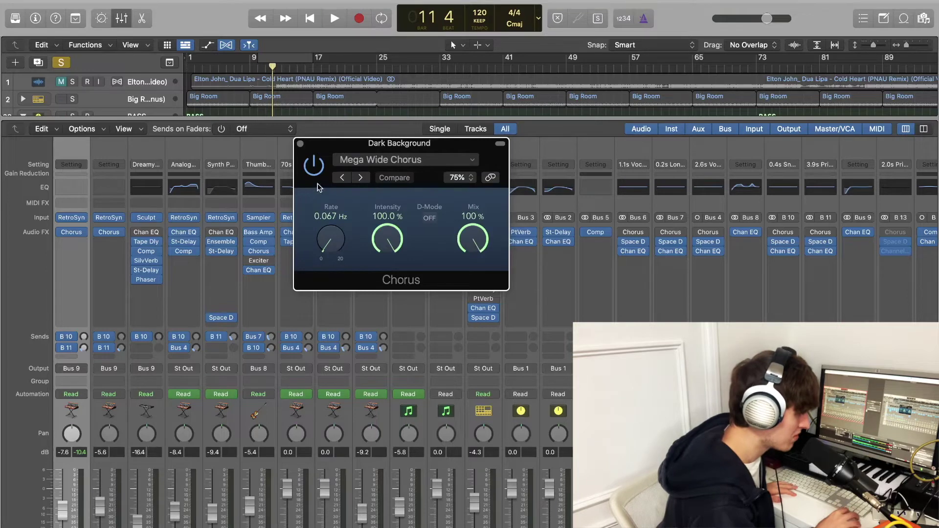
Step: Play the pad with the Mega Wide Chorus bypassed for comparison, then close the Chorus window
key(space)
click(314, 166)
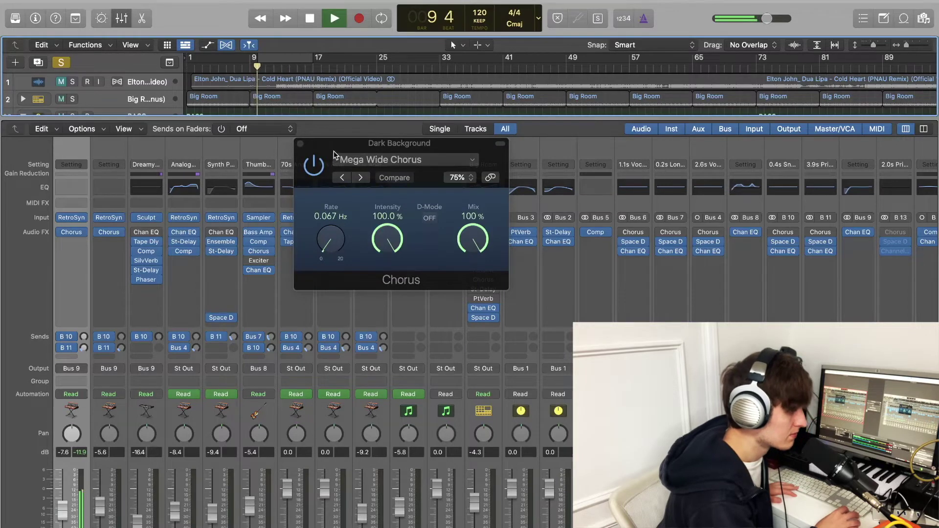
click(316, 188)
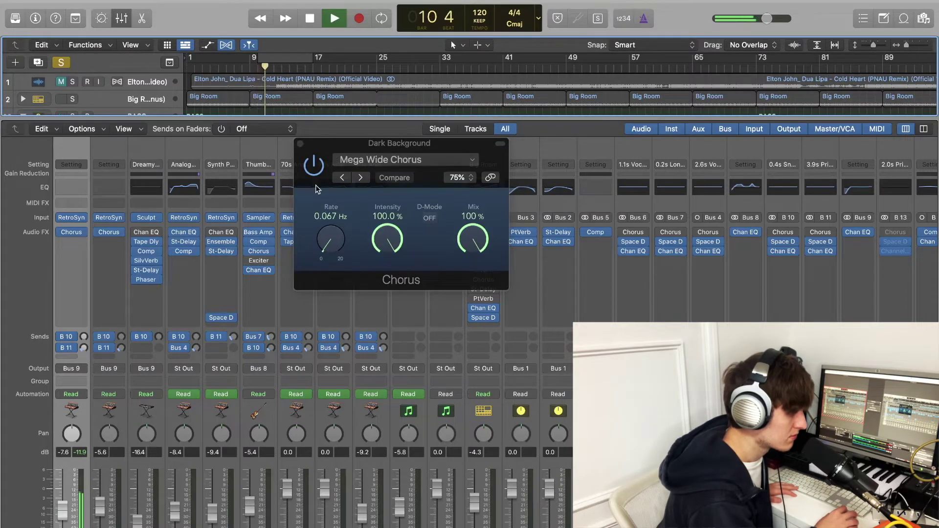
click(316, 187)
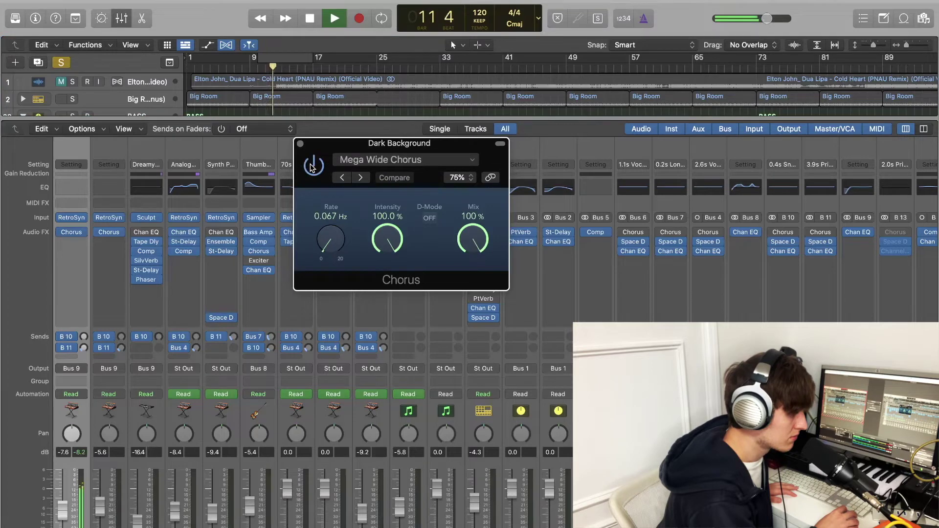
key(space)
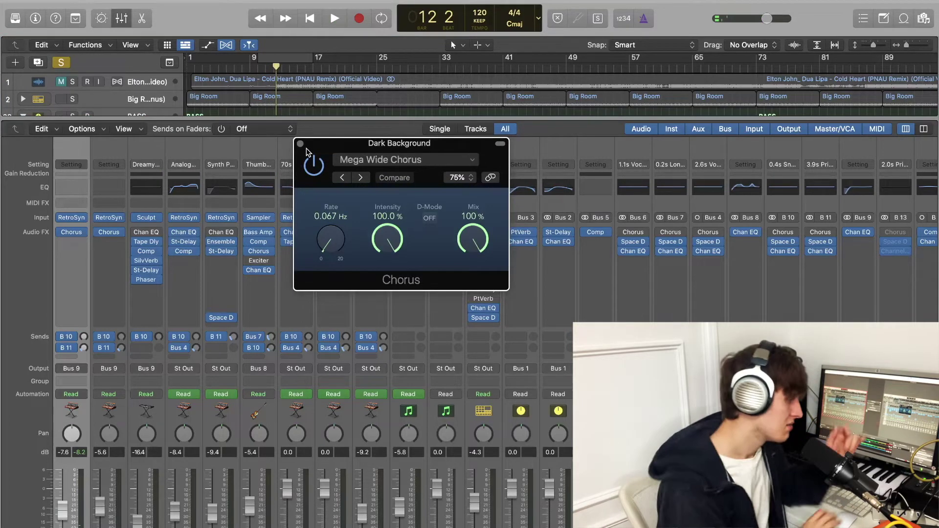
click(300, 144)
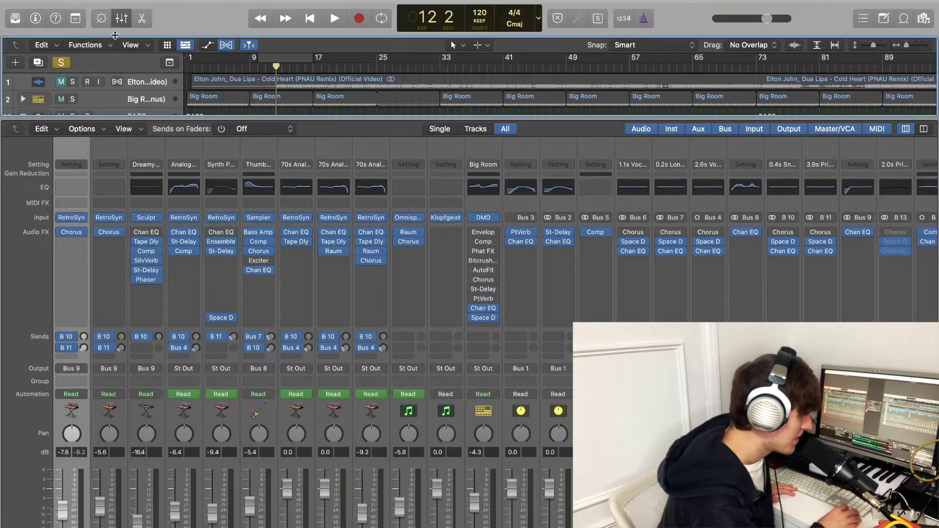
Step: Hide the mixer, solo BELL with the Dark Background pad, and play from bar 9
click(120, 20)
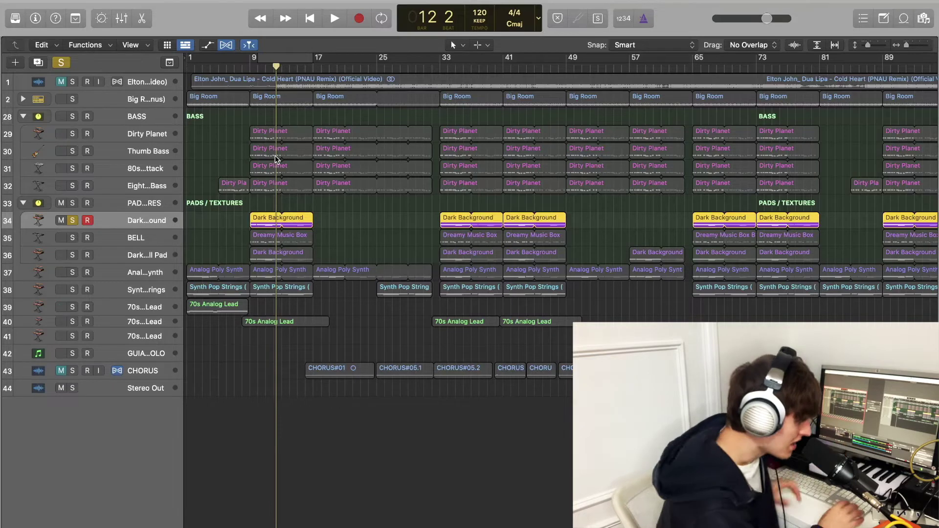
click(72, 238)
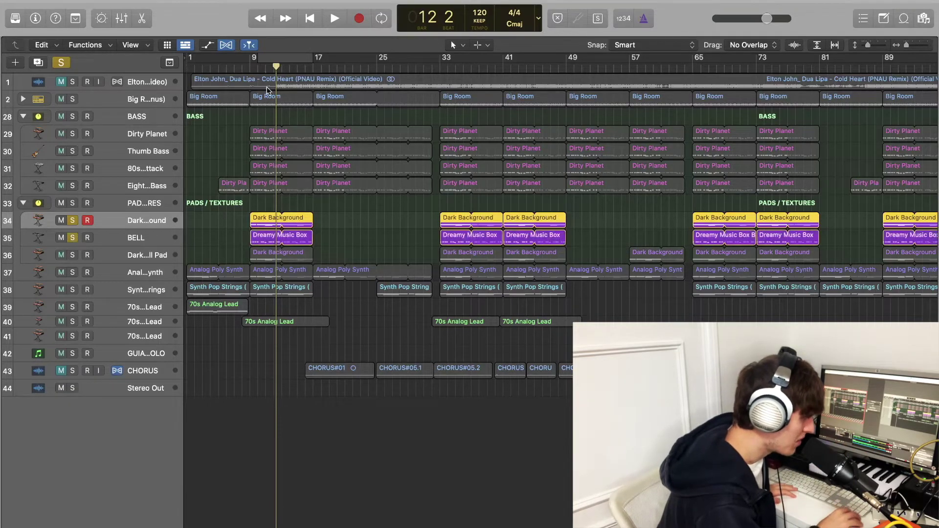
click(252, 77)
key(space)
click(252, 64)
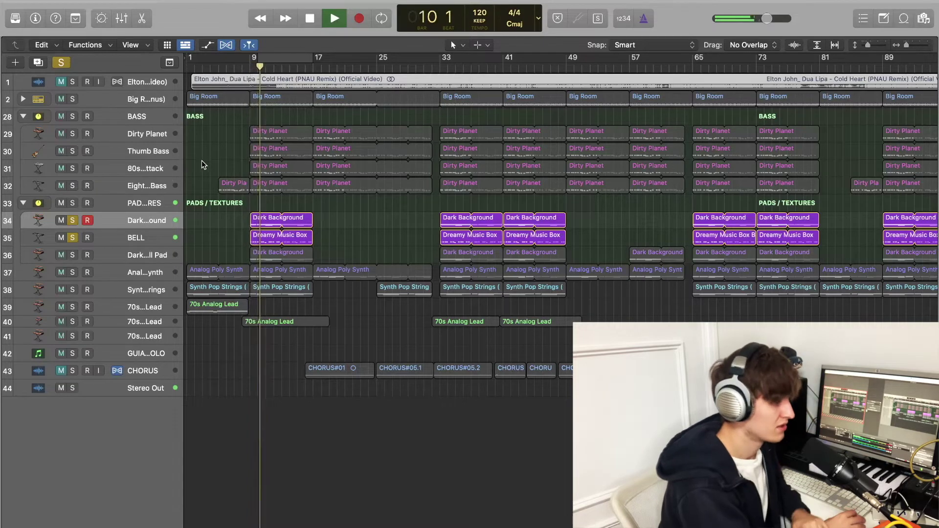
key(space)
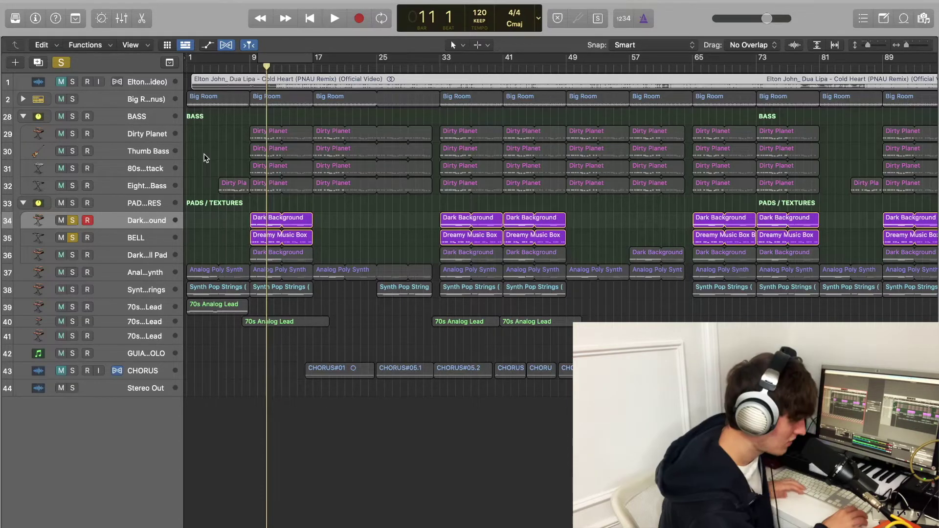
Step: Replay the BELL and pad from bar 9 and select the BELL track
click(249, 69)
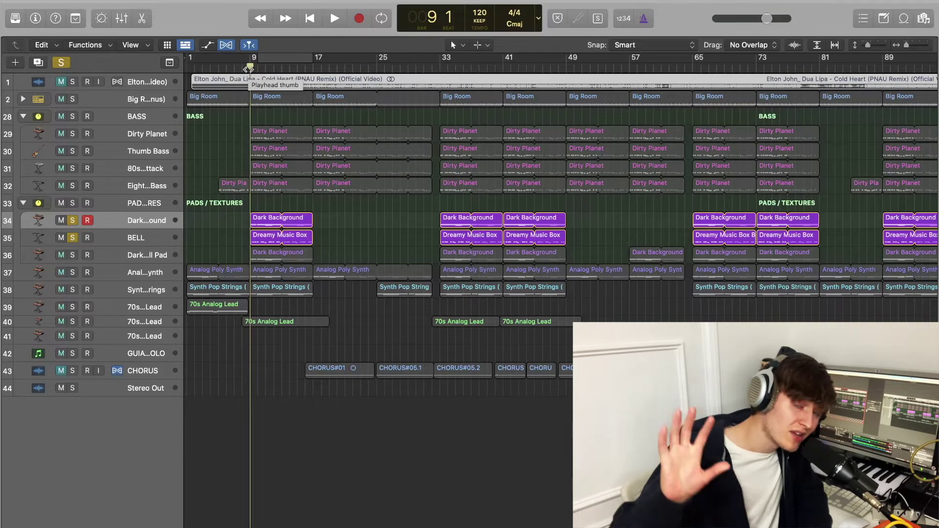
key(space)
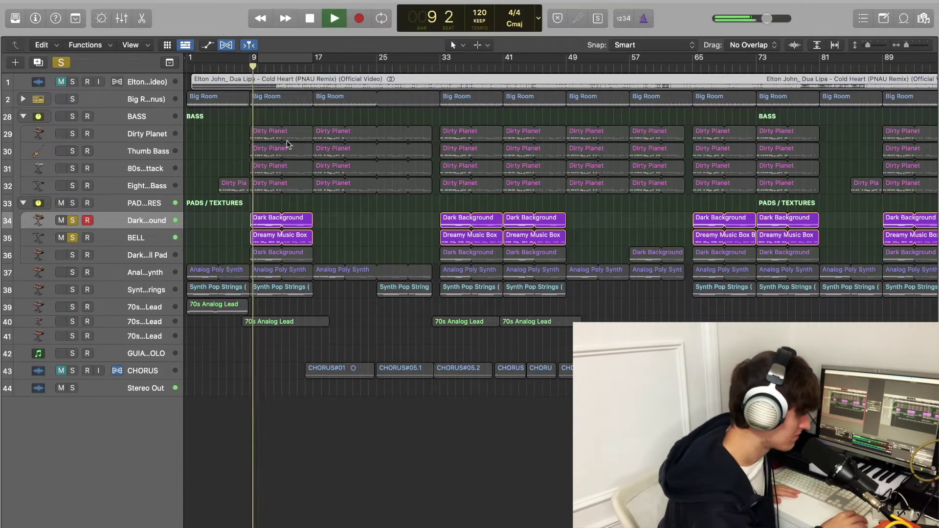
click(101, 234)
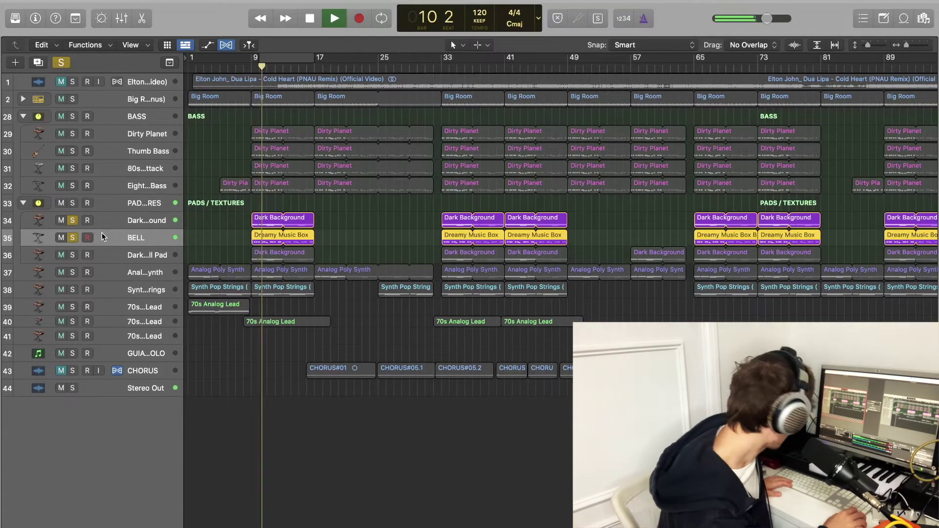
Step: Check the mixer briefly, then solo the second pad and Analog Poly Synth tracks
key(x)
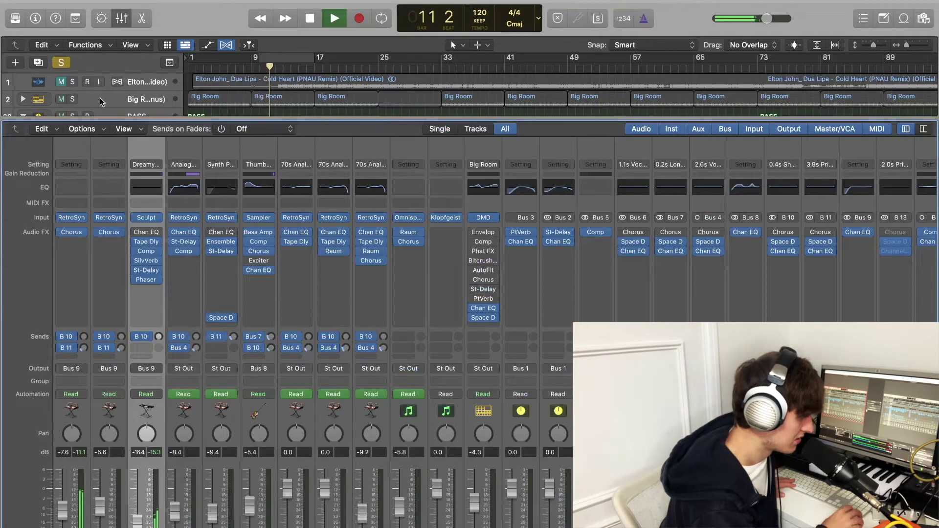
click(122, 18)
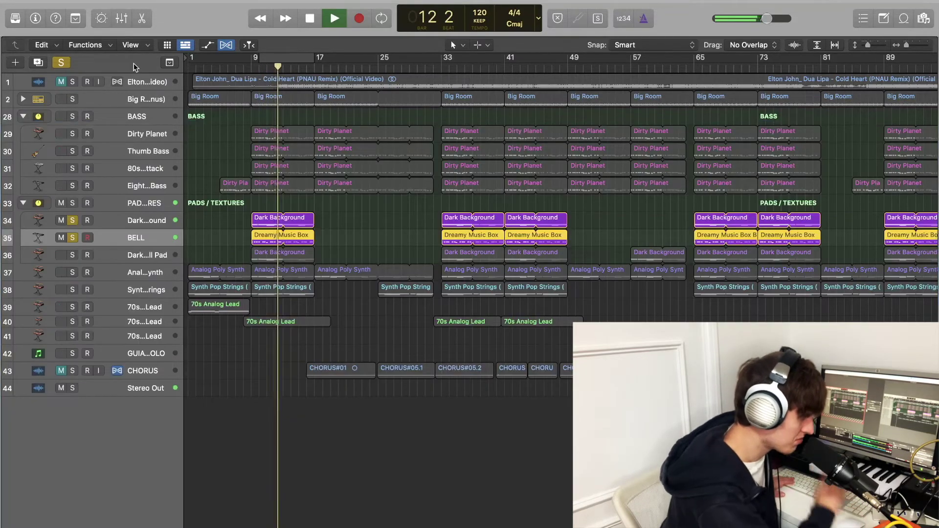
click(73, 255)
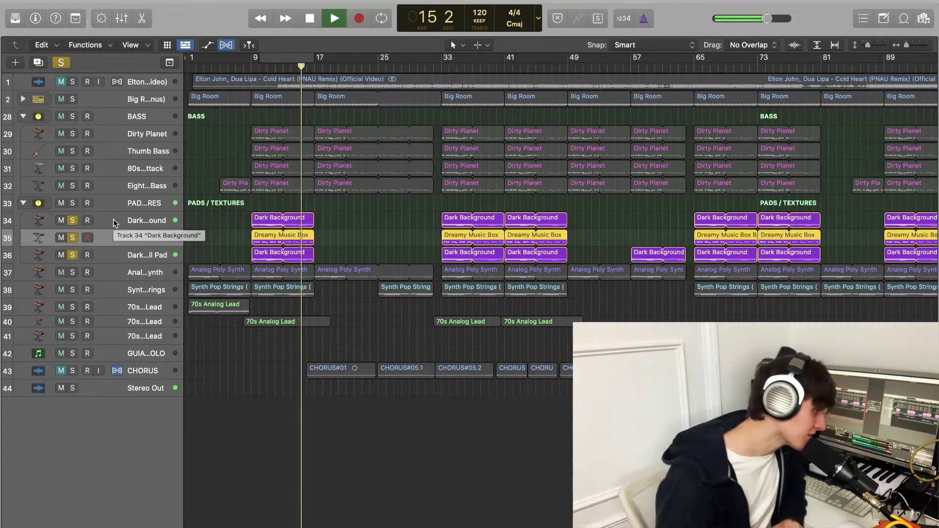
click(72, 272)
Step: Replay the soloed pad, bell and synth group from bar 9
key(space)
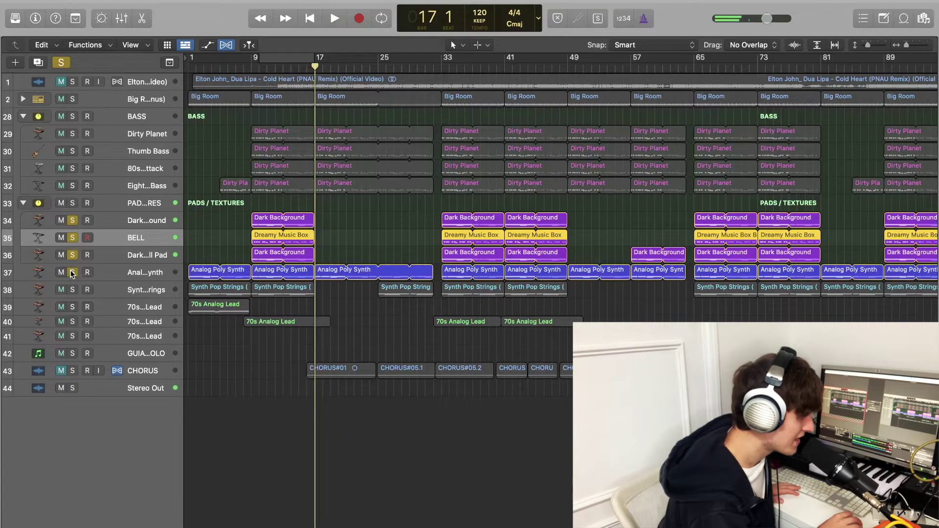
click(259, 69)
key(space)
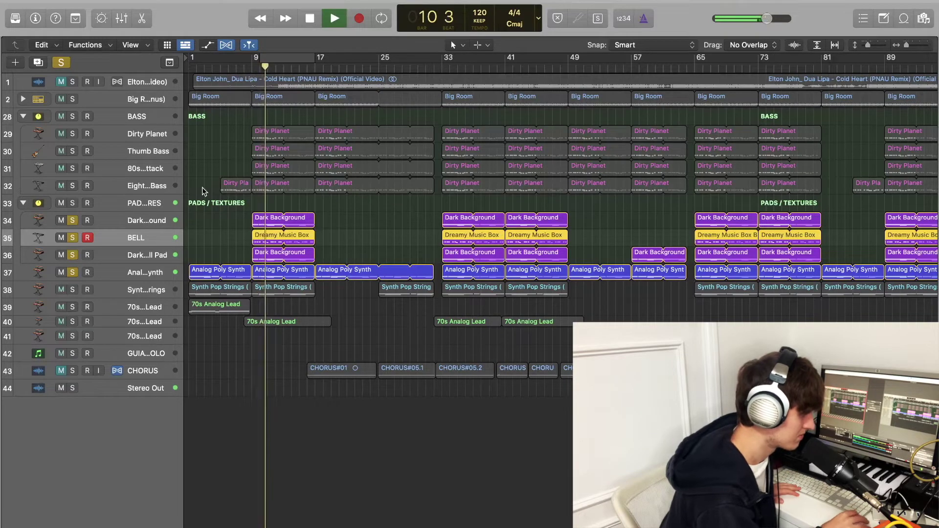
key(space)
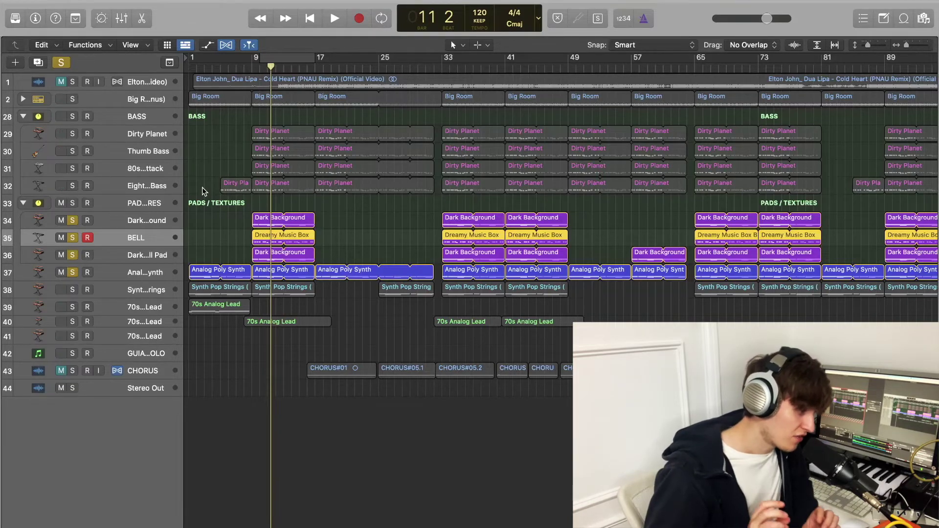
Step: Solo Synth Pop Strings, play from before bar 9, unsolo tracks 34–37, then clear the strings solo
click(73, 290)
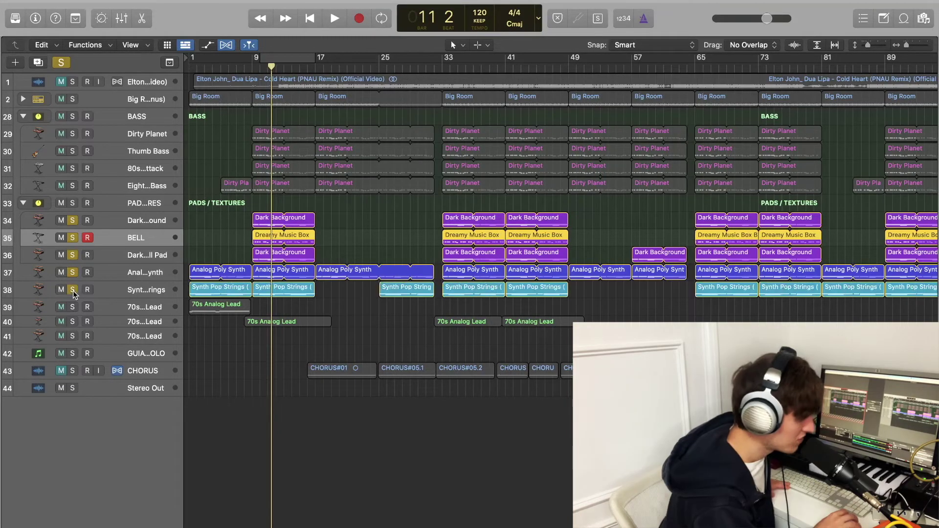
click(247, 68)
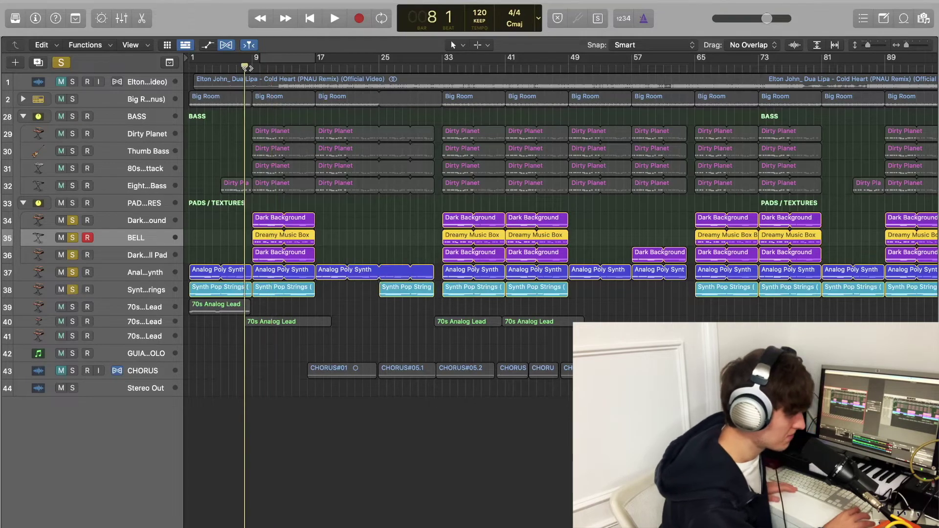
key(space)
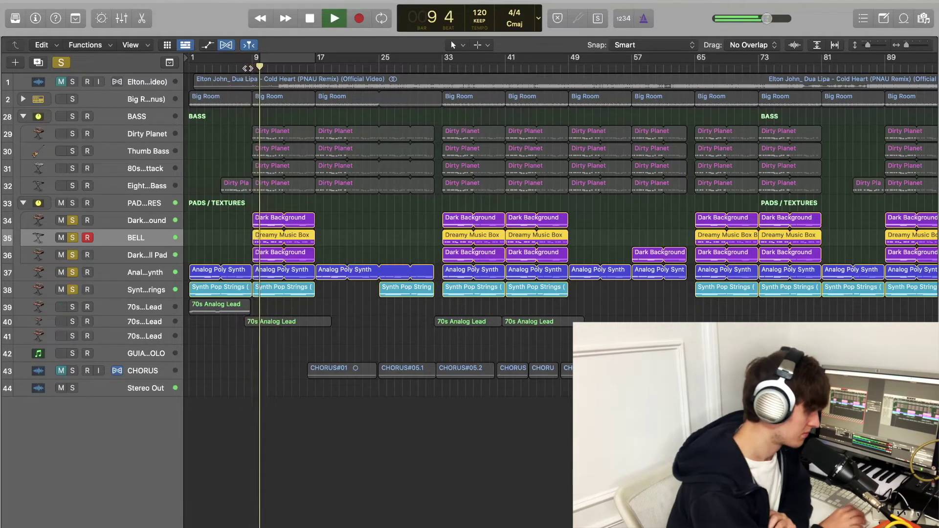
drag(74, 220, 73, 272)
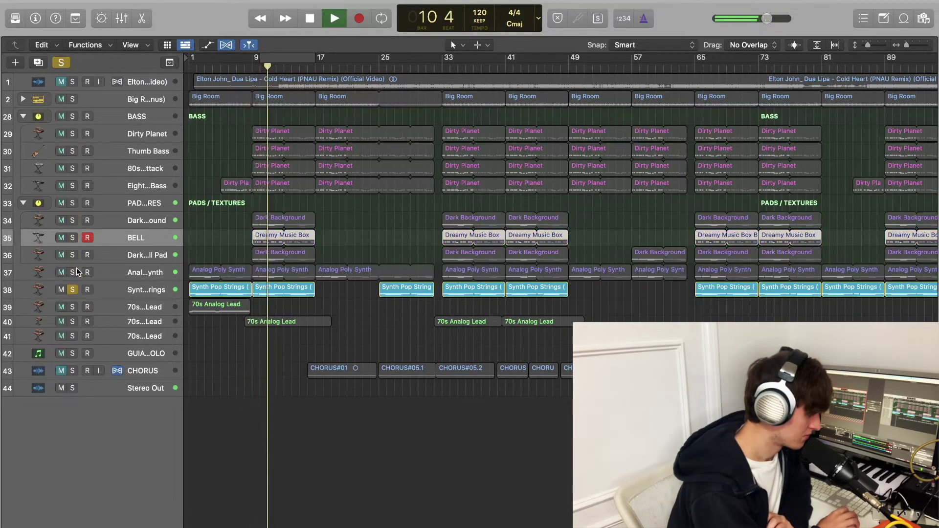
key(space)
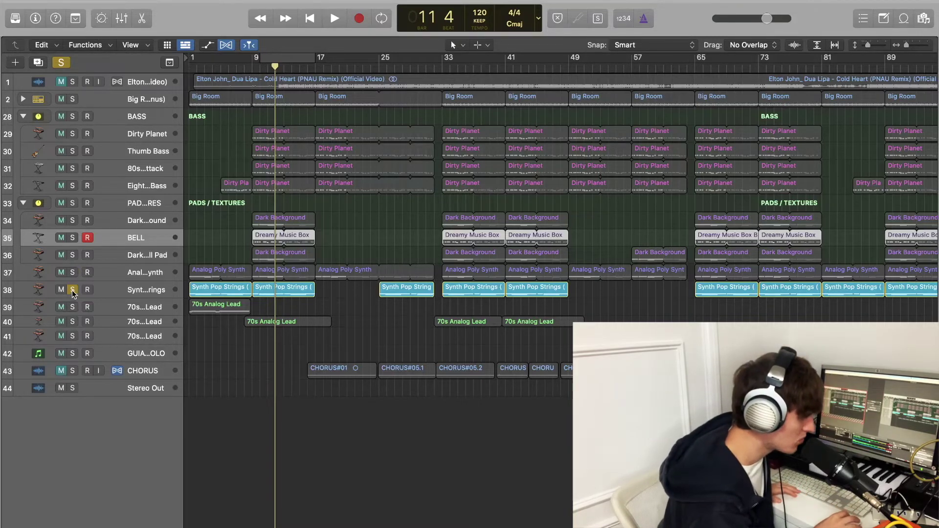
click(73, 290)
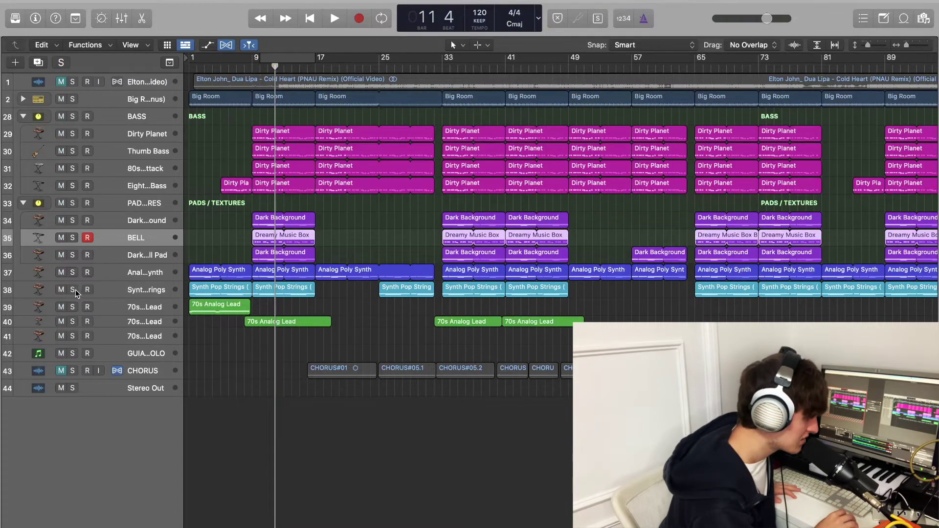
Step: Solo tracks 2 through 38, Big Room to Synth Pop Strings, and play from just before bar 9
drag(73, 289, 91, 95)
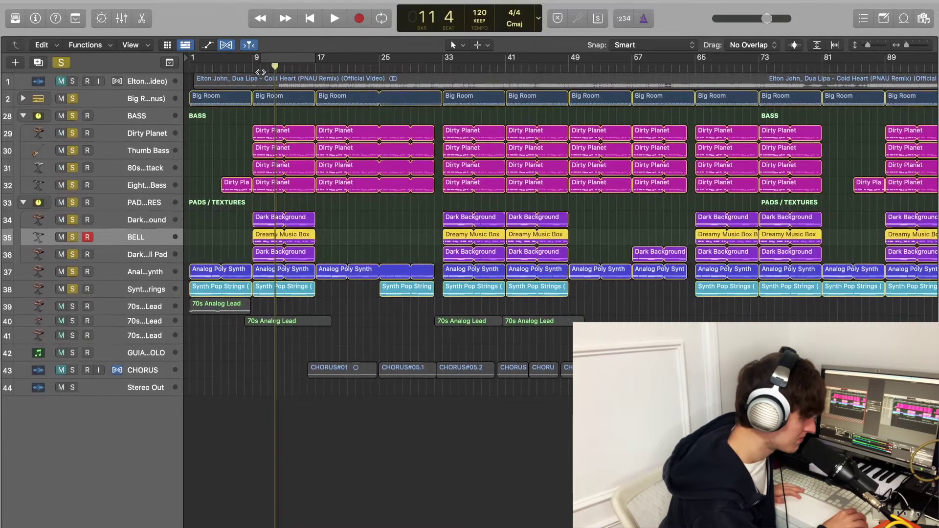
click(252, 69)
key(space)
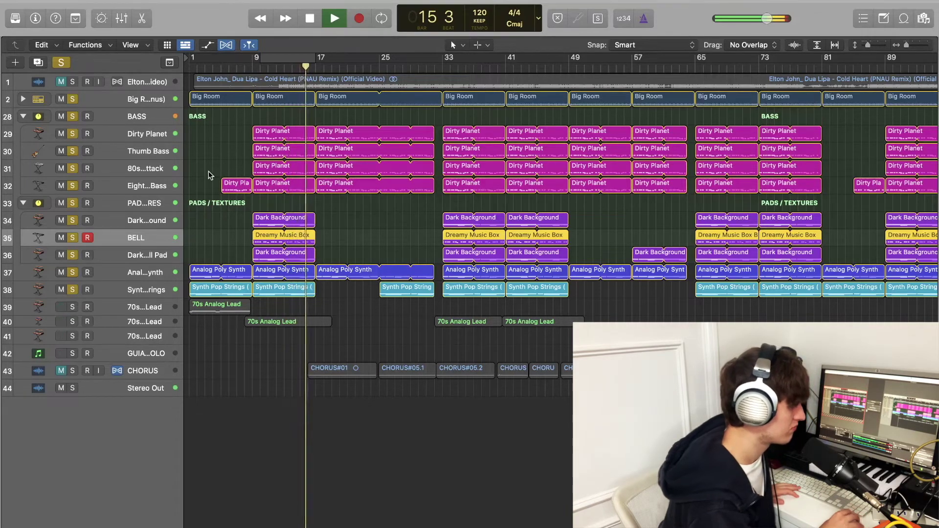
key(space)
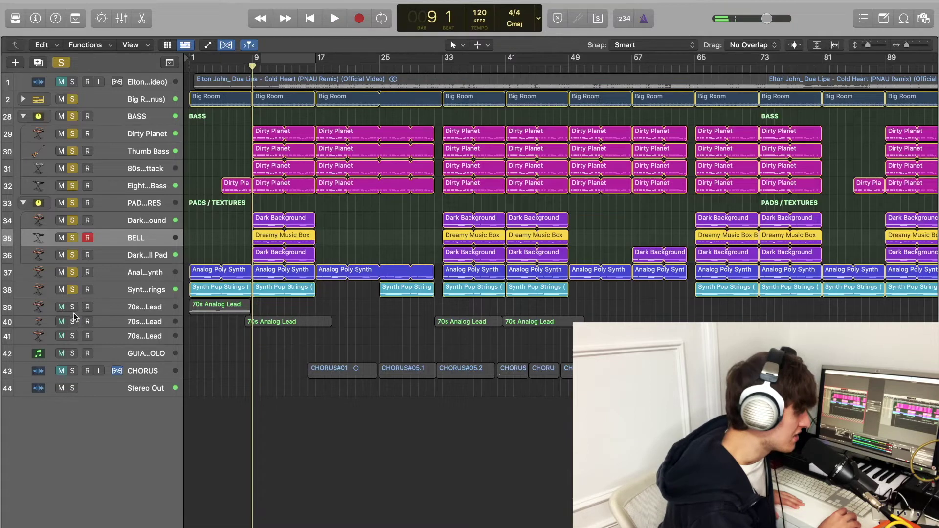
drag(74, 319, 85, 305)
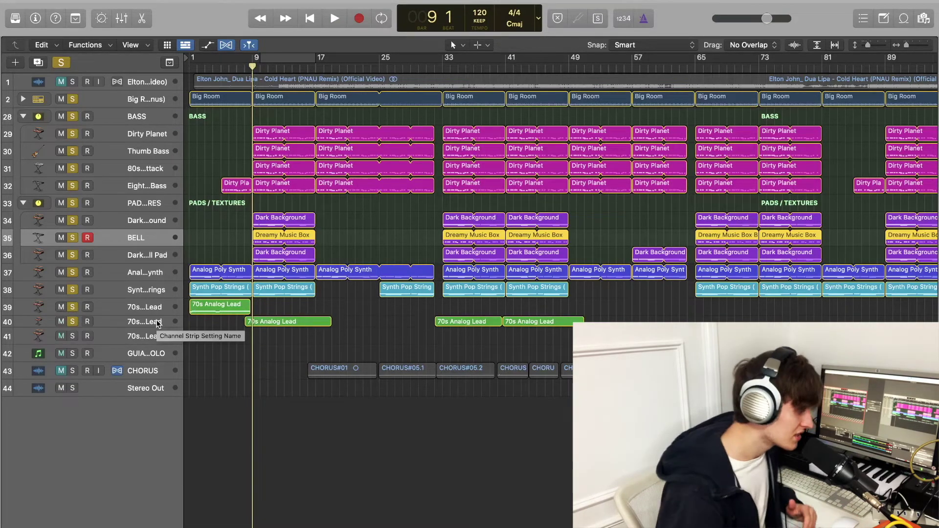
click(133, 323)
key(x)
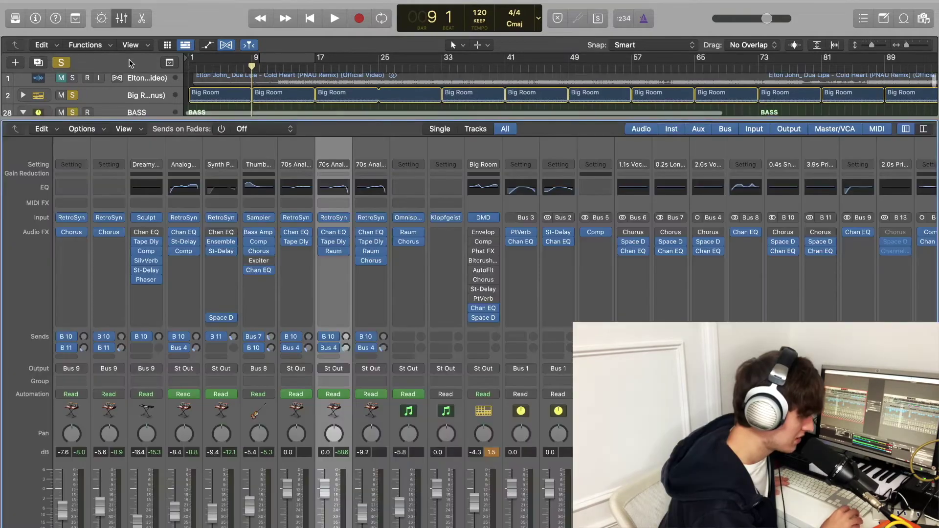
click(122, 19)
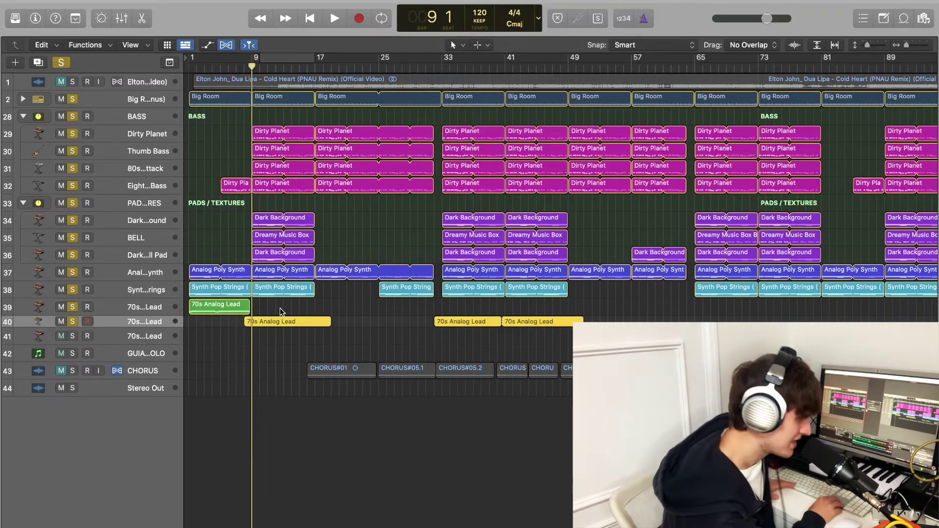
key(super+Down)
key(super+Down)
key(super+Down)
key(super+Down)
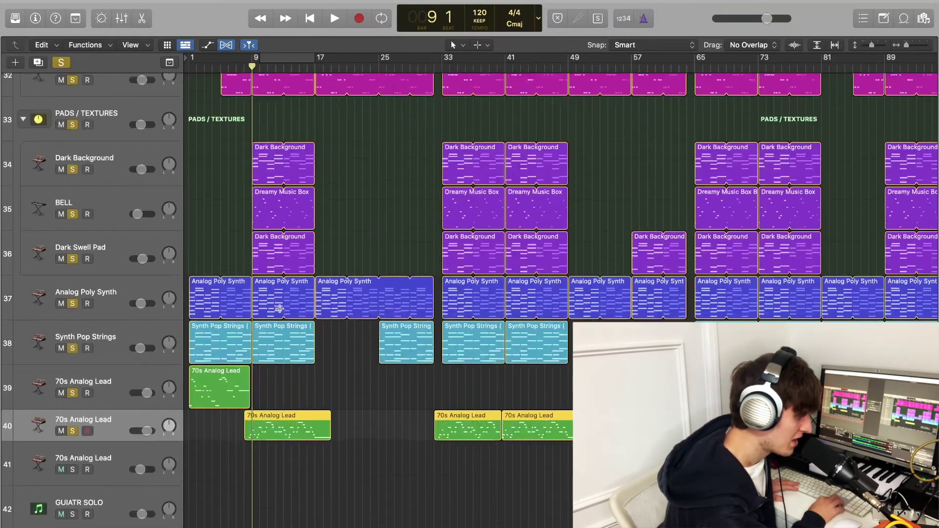
Step: Zoom in horizontally on the intro and play it back from just before bar 9
key(super+Right)
key(super+Right)
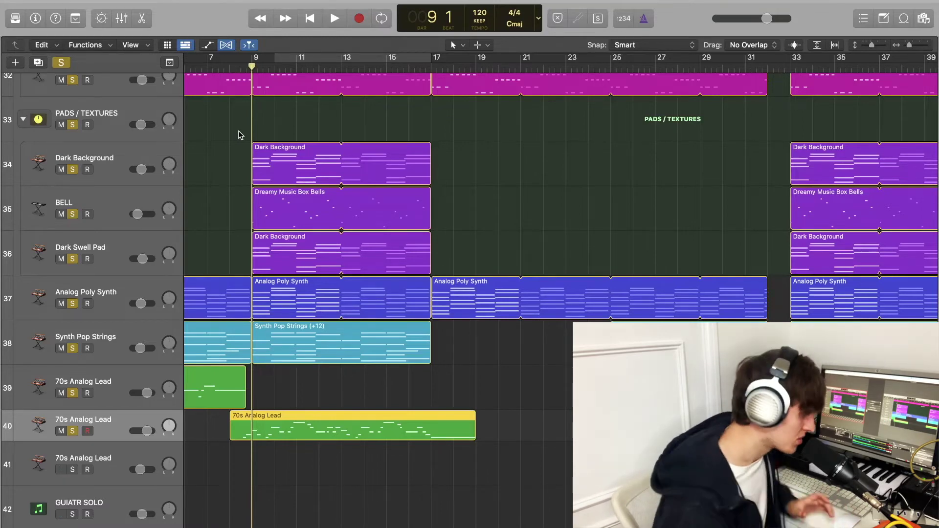
click(239, 68)
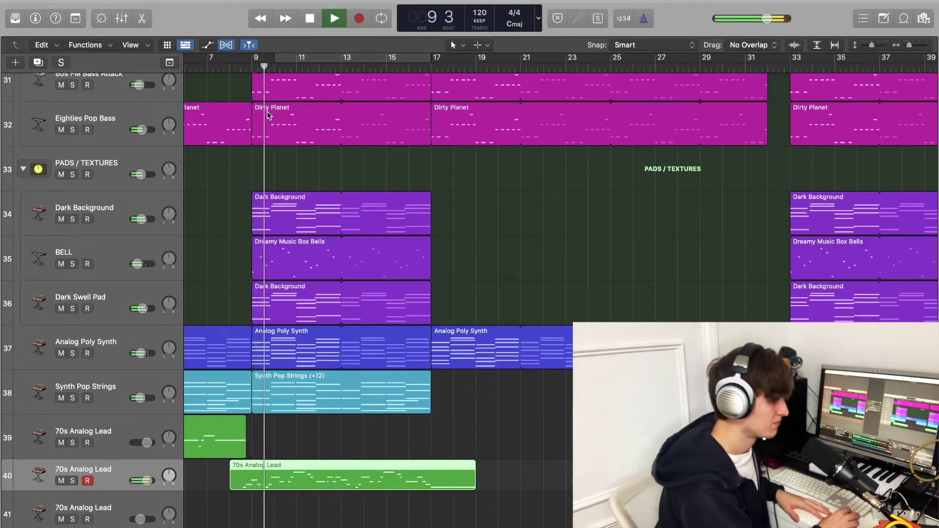
scroll(268, 116, left, 5)
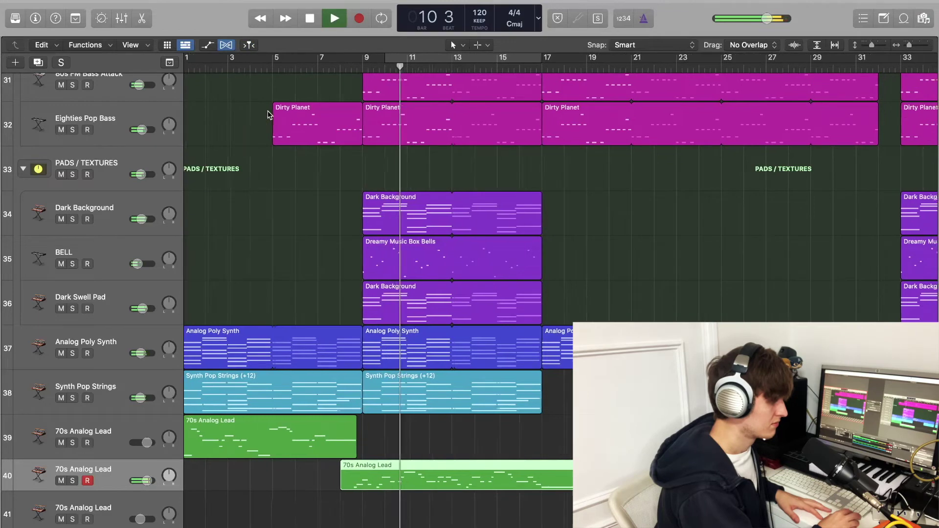
scroll(269, 113, right, 2)
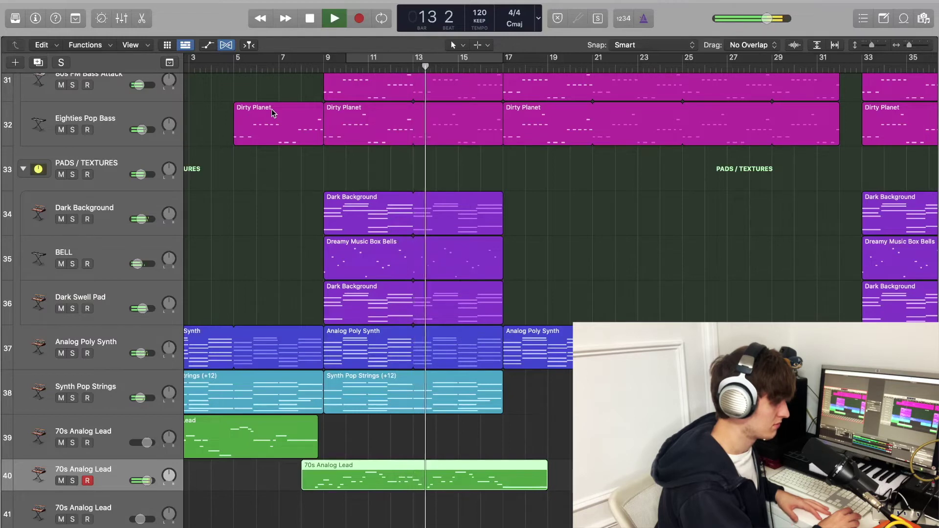
scroll(264, 117, left, 2)
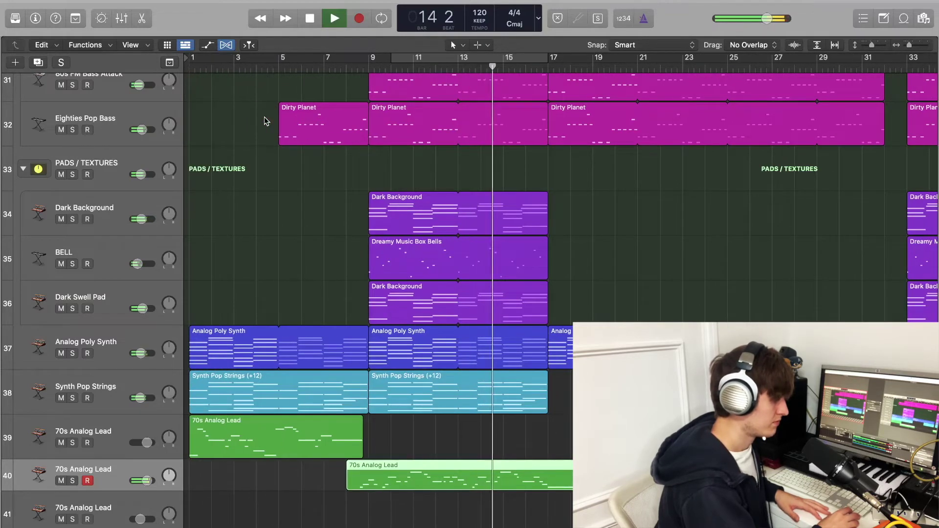
scroll(264, 118, up, 5)
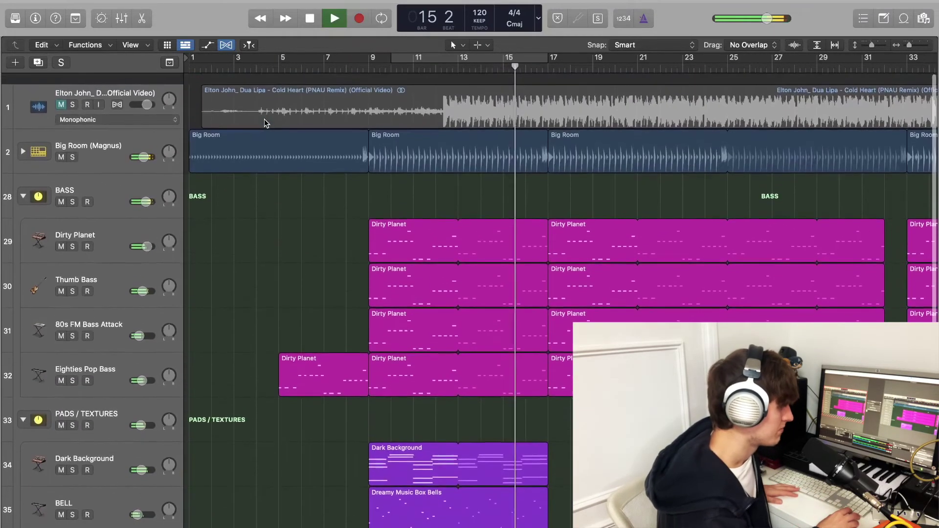
scroll(296, 181, down, 1)
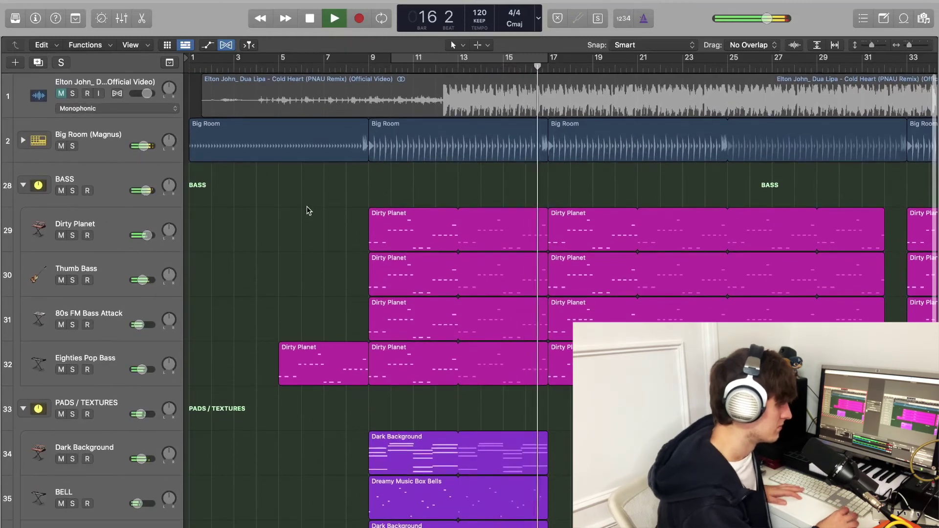
key(space)
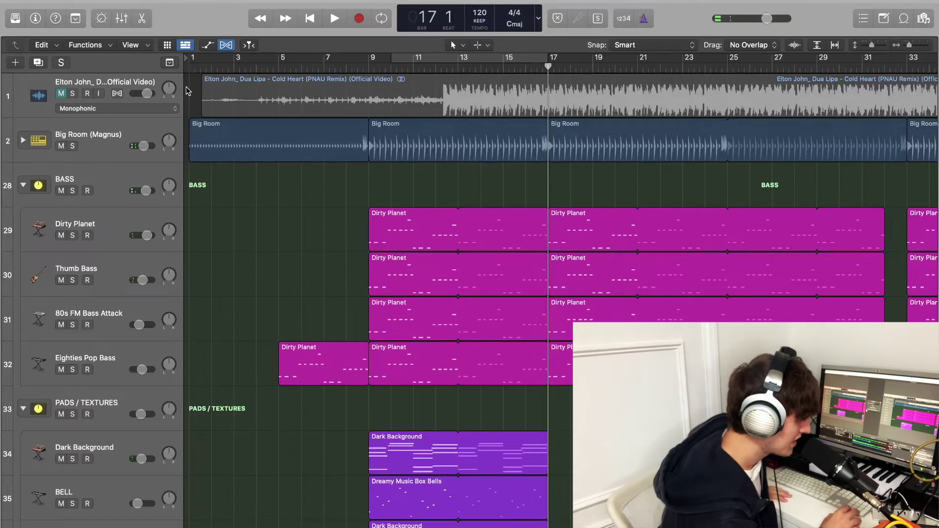
Step: Return to the song start and open, then close, the Drummer editor for the first Big Room region
key(Return)
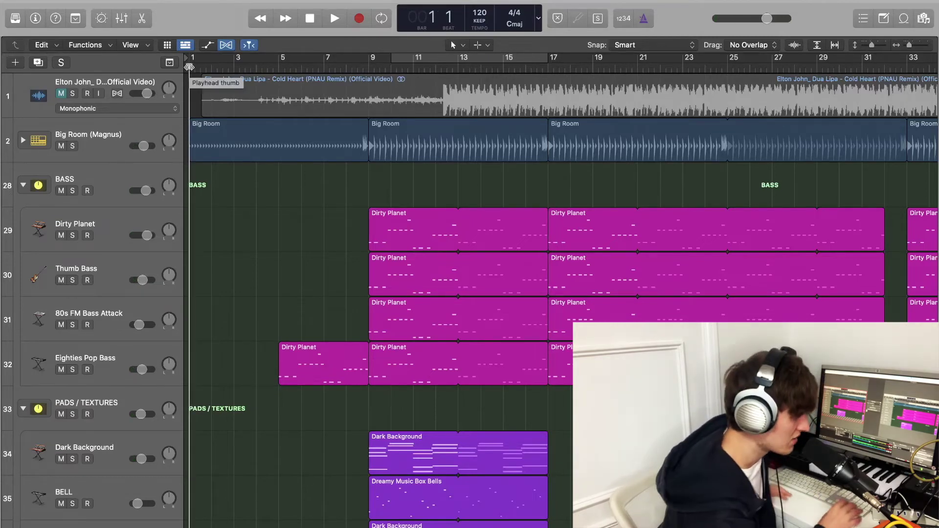
click(300, 144)
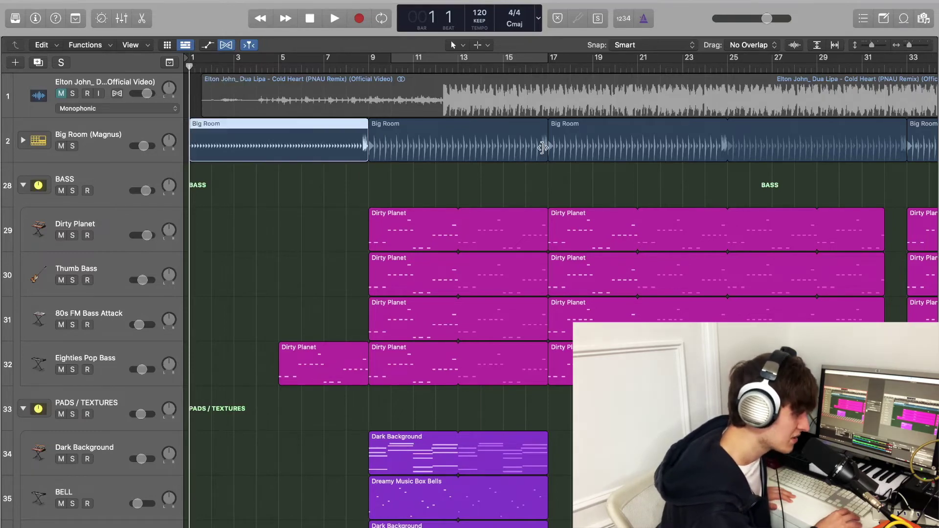
double_click(302, 140)
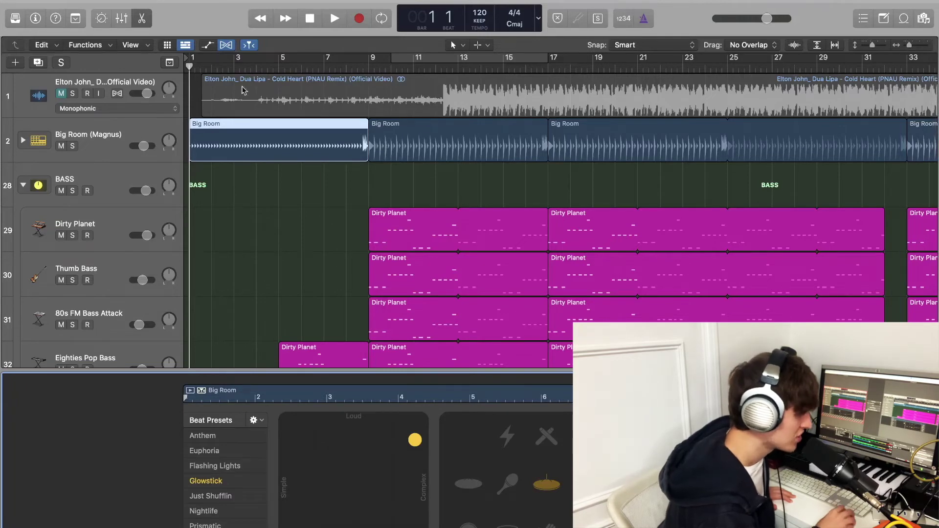
click(139, 18)
Step: Solo the Big Room drum track and play the drums alone
click(72, 145)
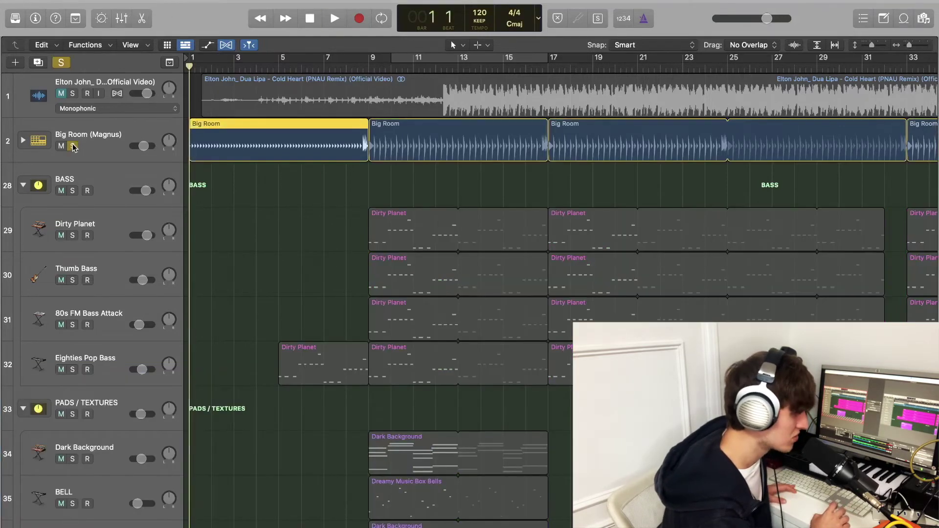
key(space)
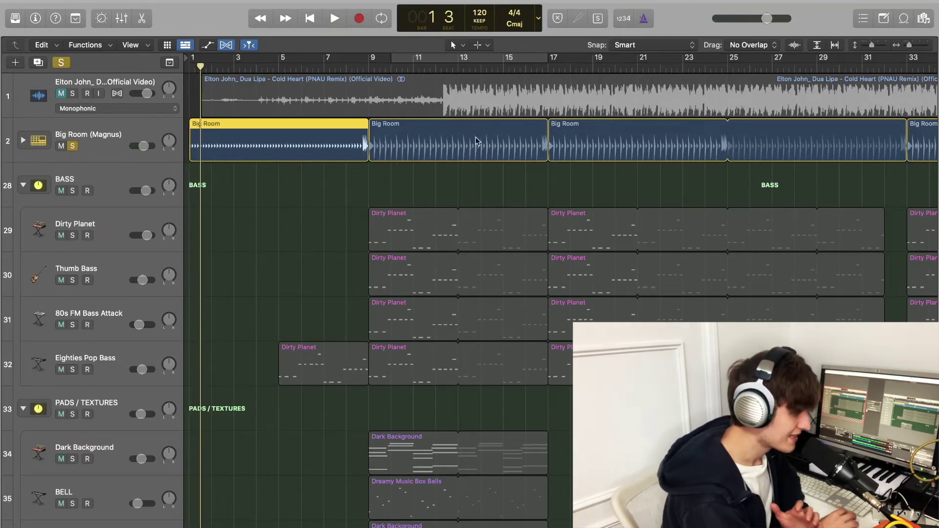
scroll(364, 197, down, 6)
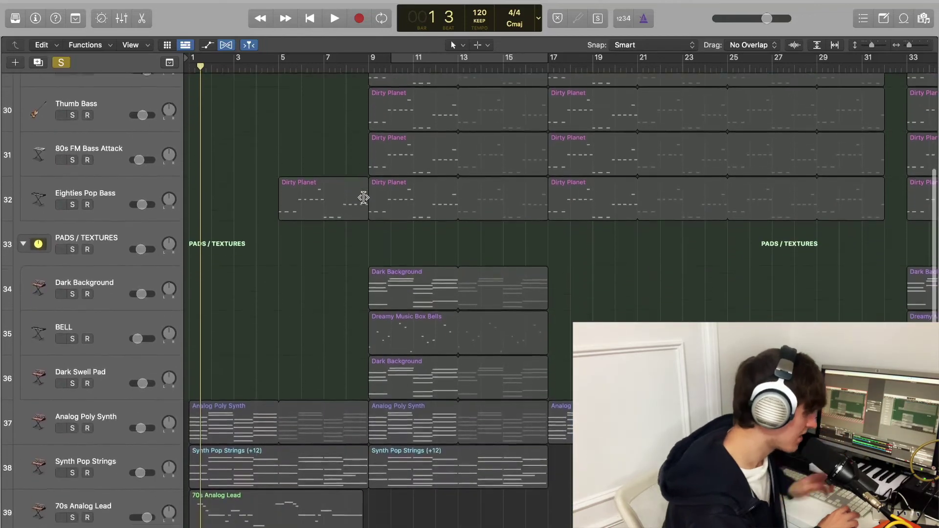
Step: Solo the Analog Poly Synth track and hear it with the drums from bar 1
key(s)
key(Return)
key(space)
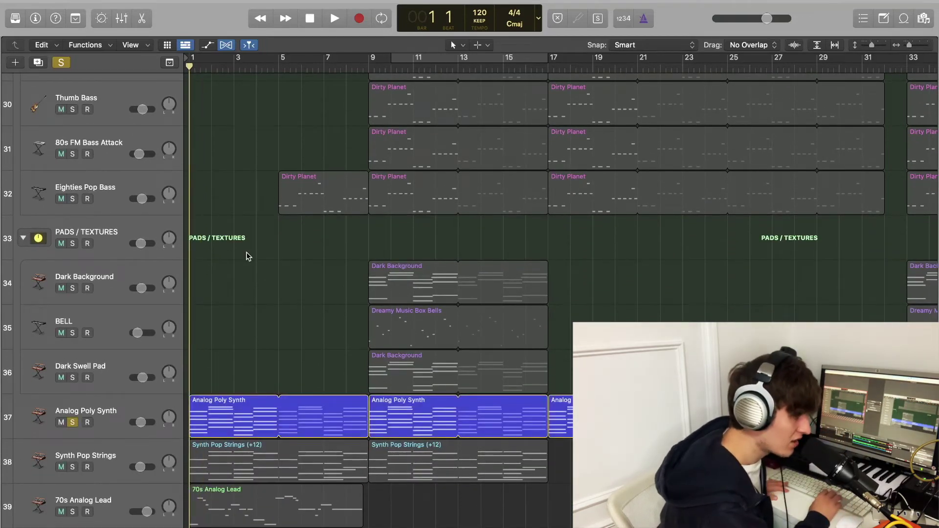
key(space)
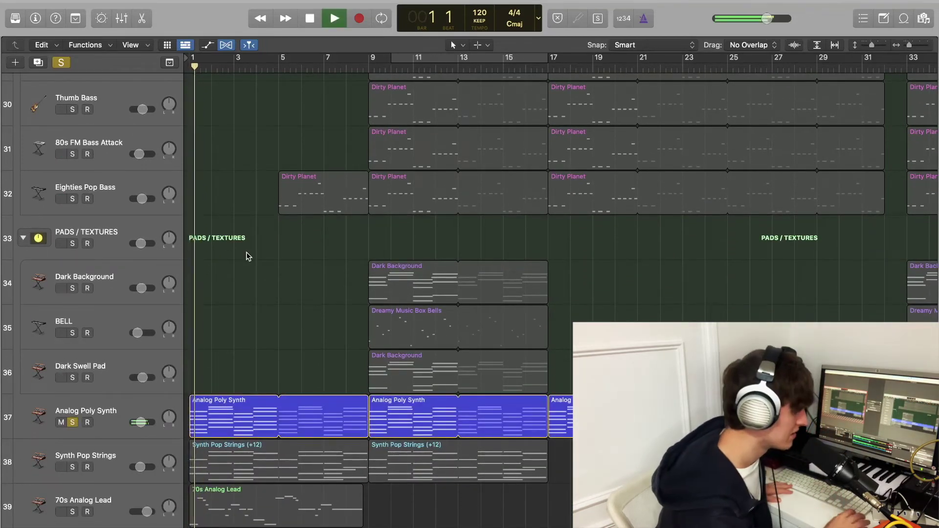
key(space)
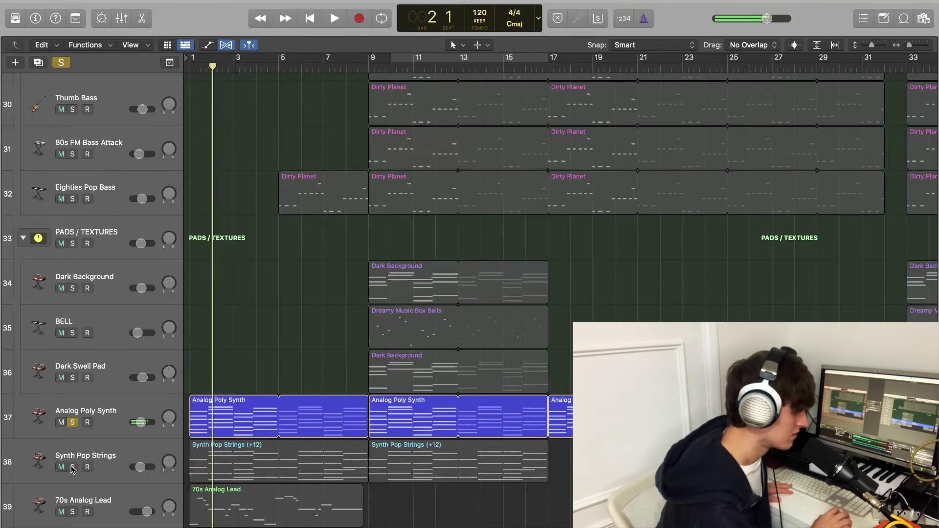
Step: Add Synth Pop Strings to the solo and play drums, synth and strings from the beginning
click(72, 466)
key(Return)
key(space)
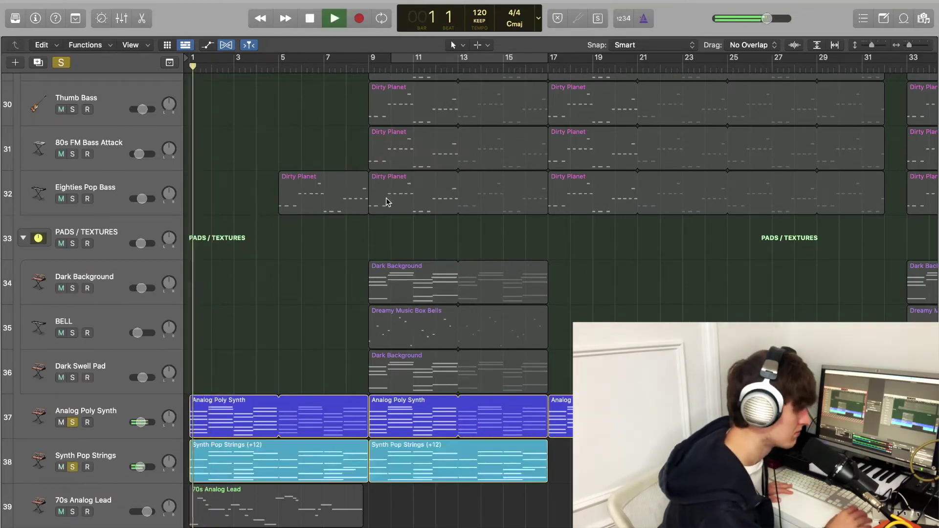
scroll(341, 274, down, 2)
scroll(337, 284, down, 1)
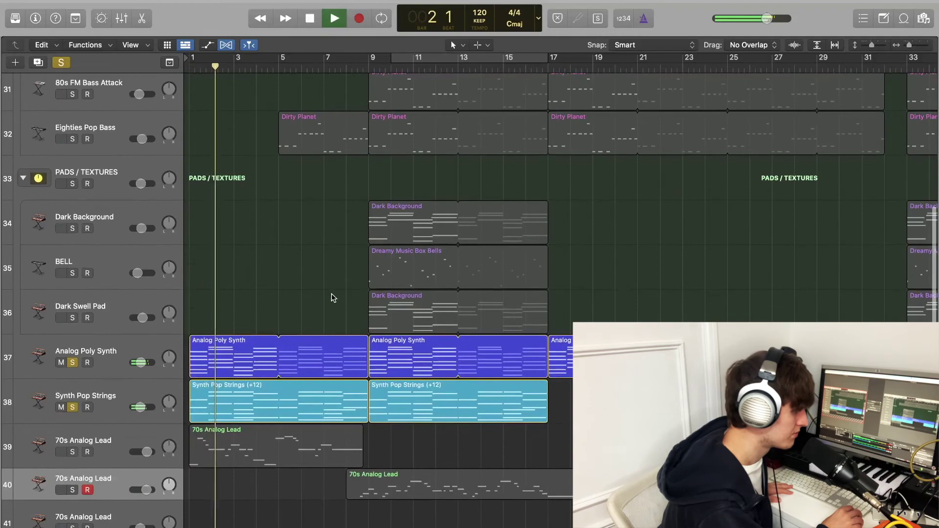
scroll(330, 293, up, 5)
scroll(323, 282, down, 10)
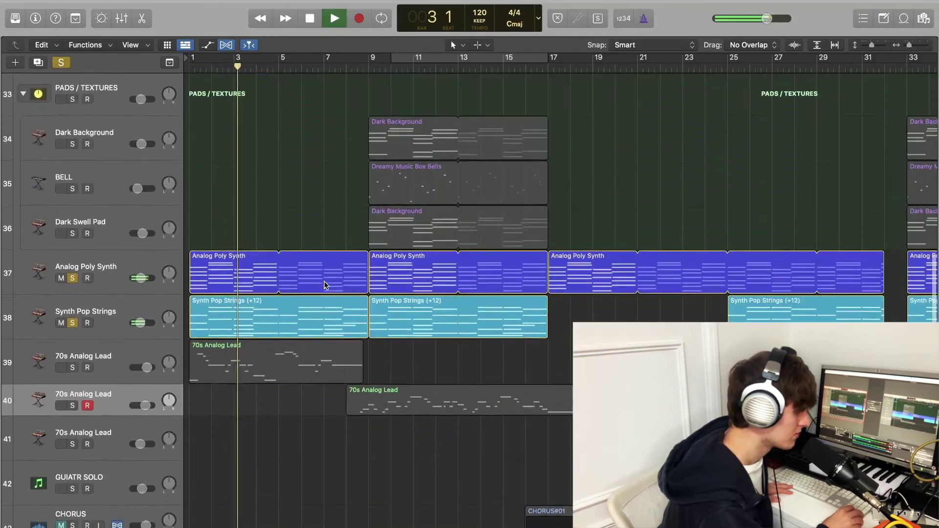
scroll(326, 285, up, 3)
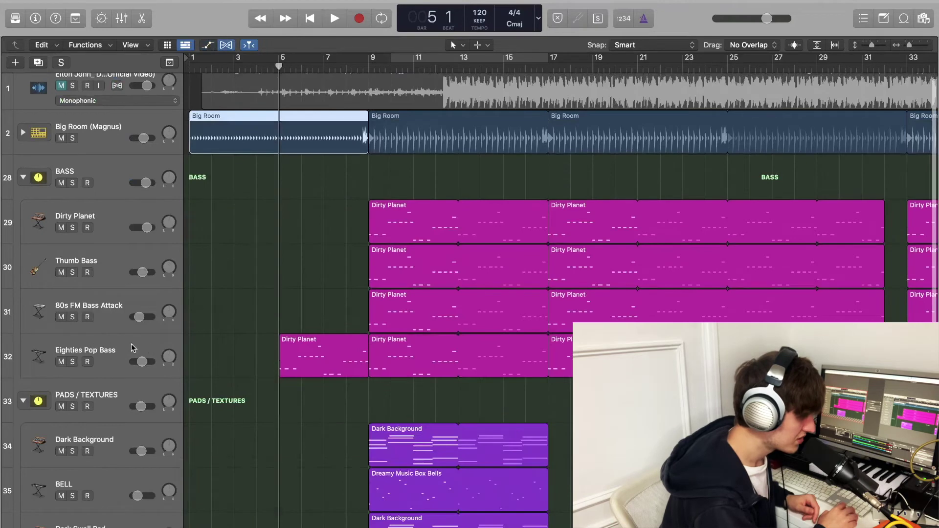
Step: Select the Eighties Pop Bass track and play the whole arrangement from bar 1
click(131, 347)
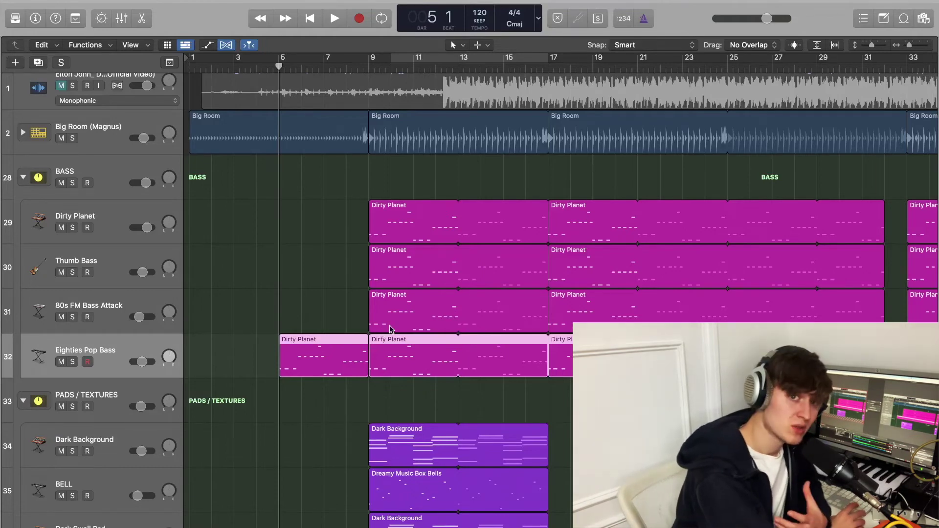
scroll(404, 327, down, 8)
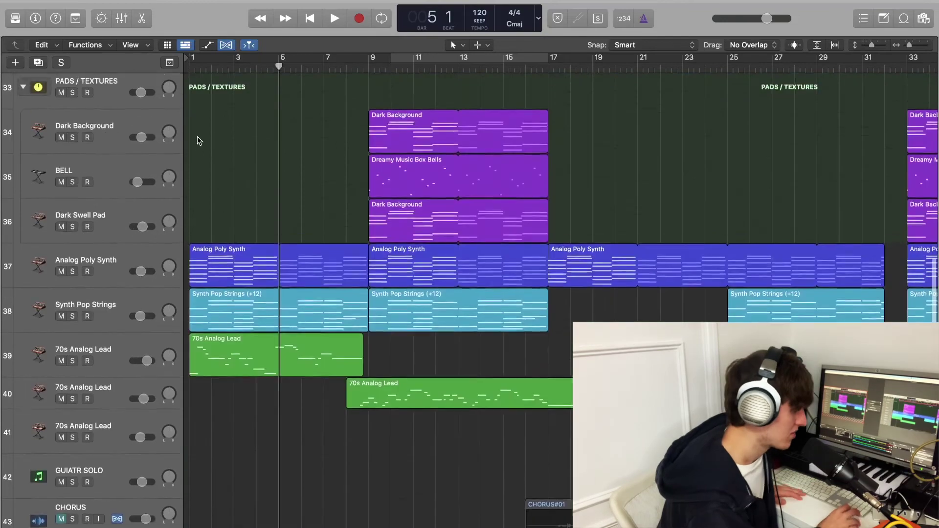
scroll(198, 140, up, 8)
key(Return)
key(space)
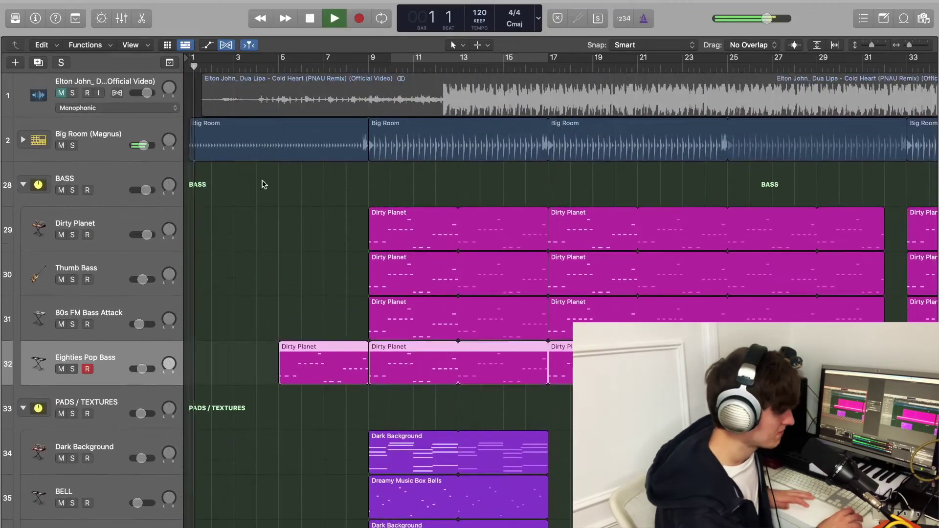